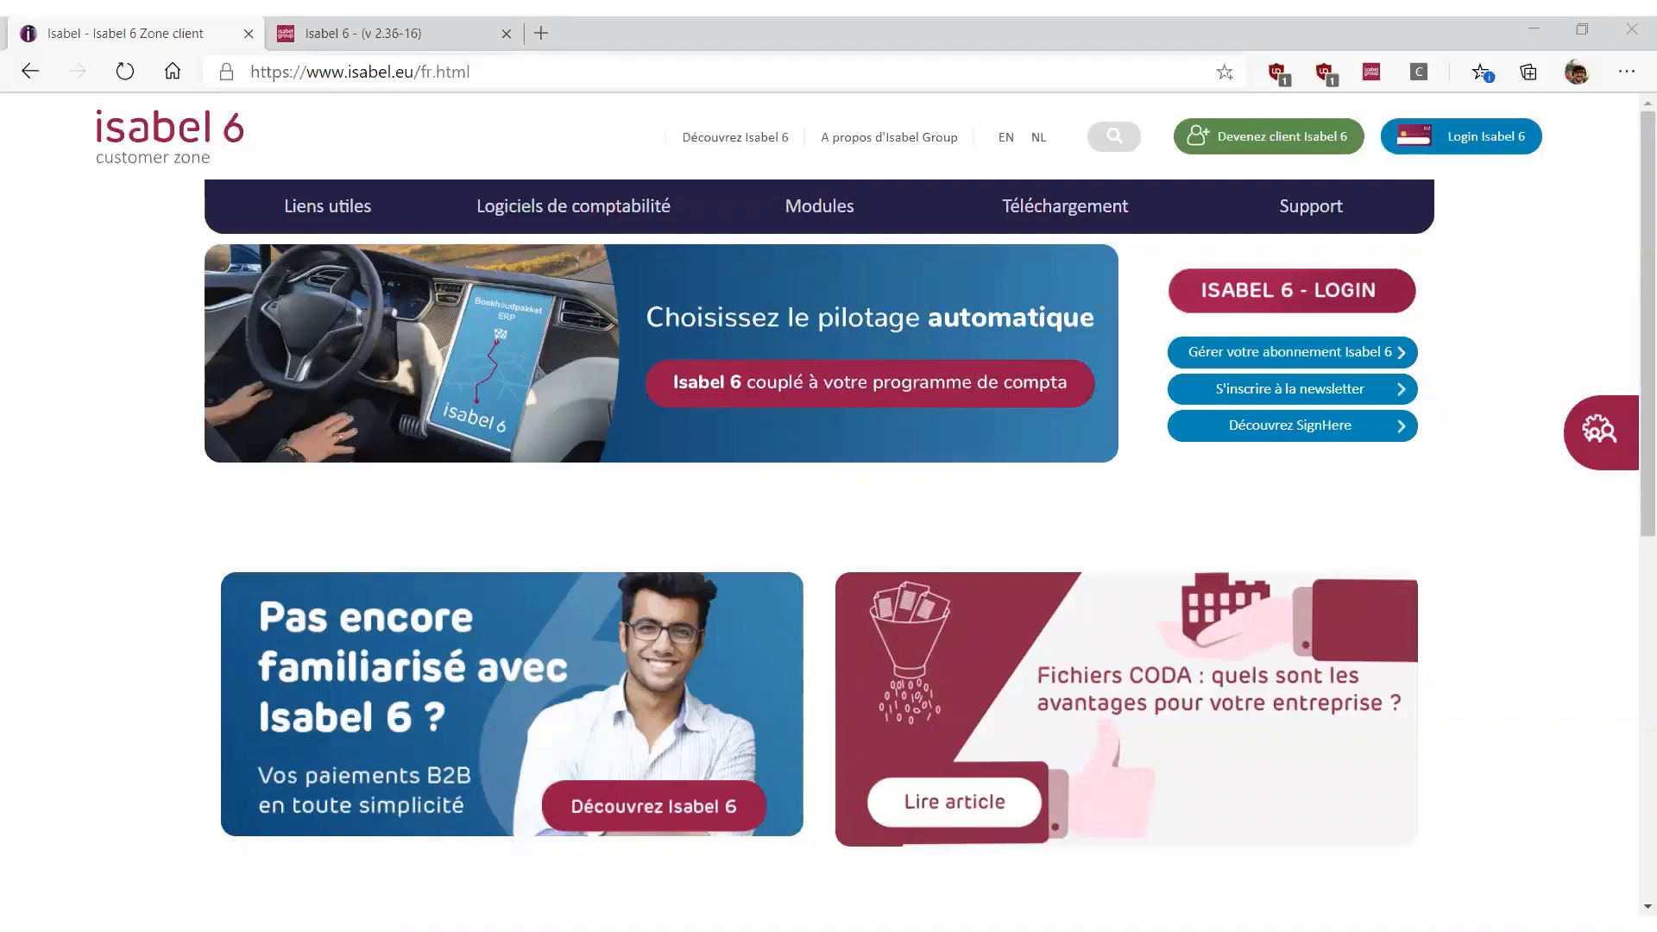
# Go to the Isabel 6 login from the customer zone and open the Isabel 6 application from the portal
pyautogui.click(1248, 292)
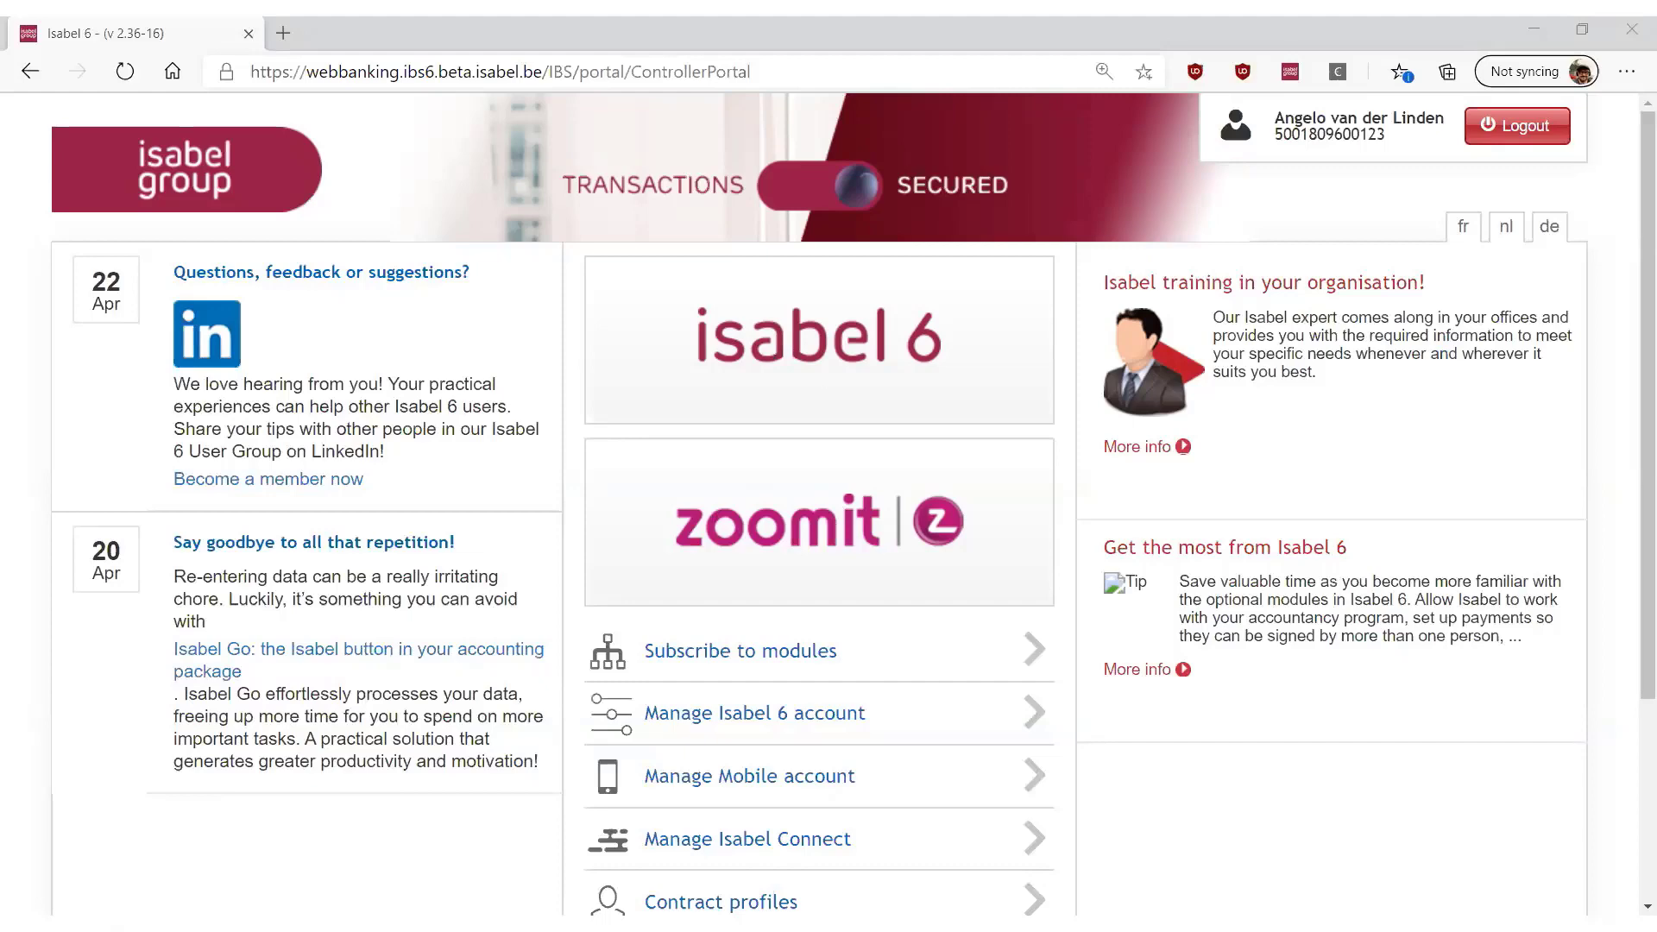
pyautogui.click(796, 347)
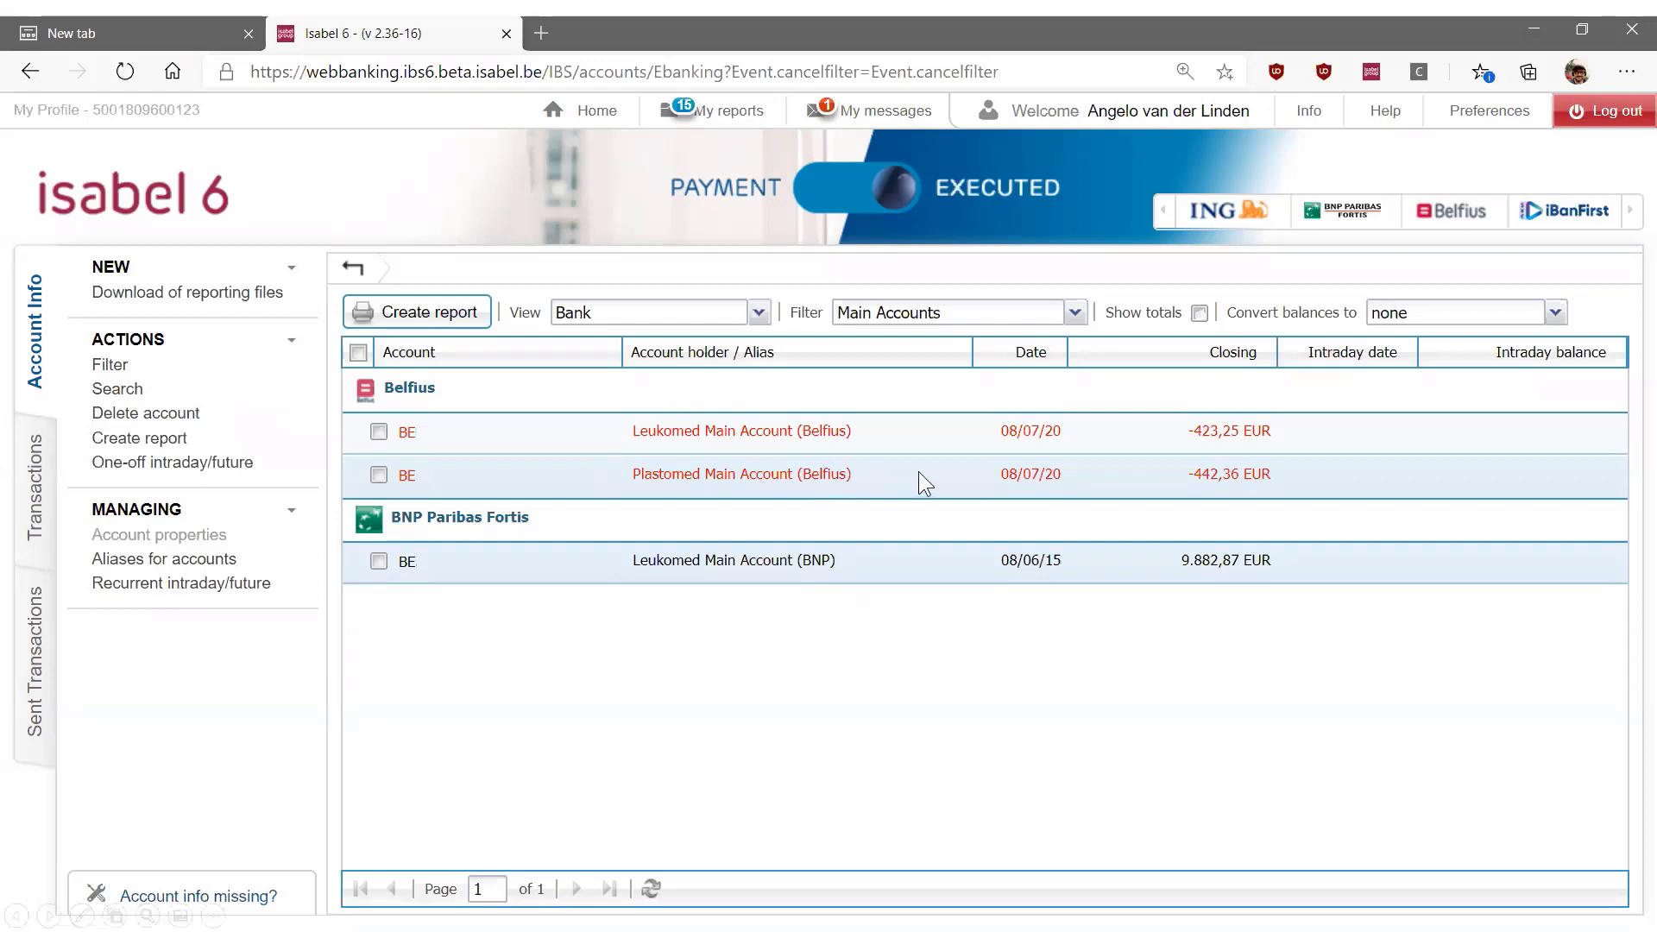
# Filter the account list to Leukomed and set its view to Account
pyautogui.click(1074, 313)
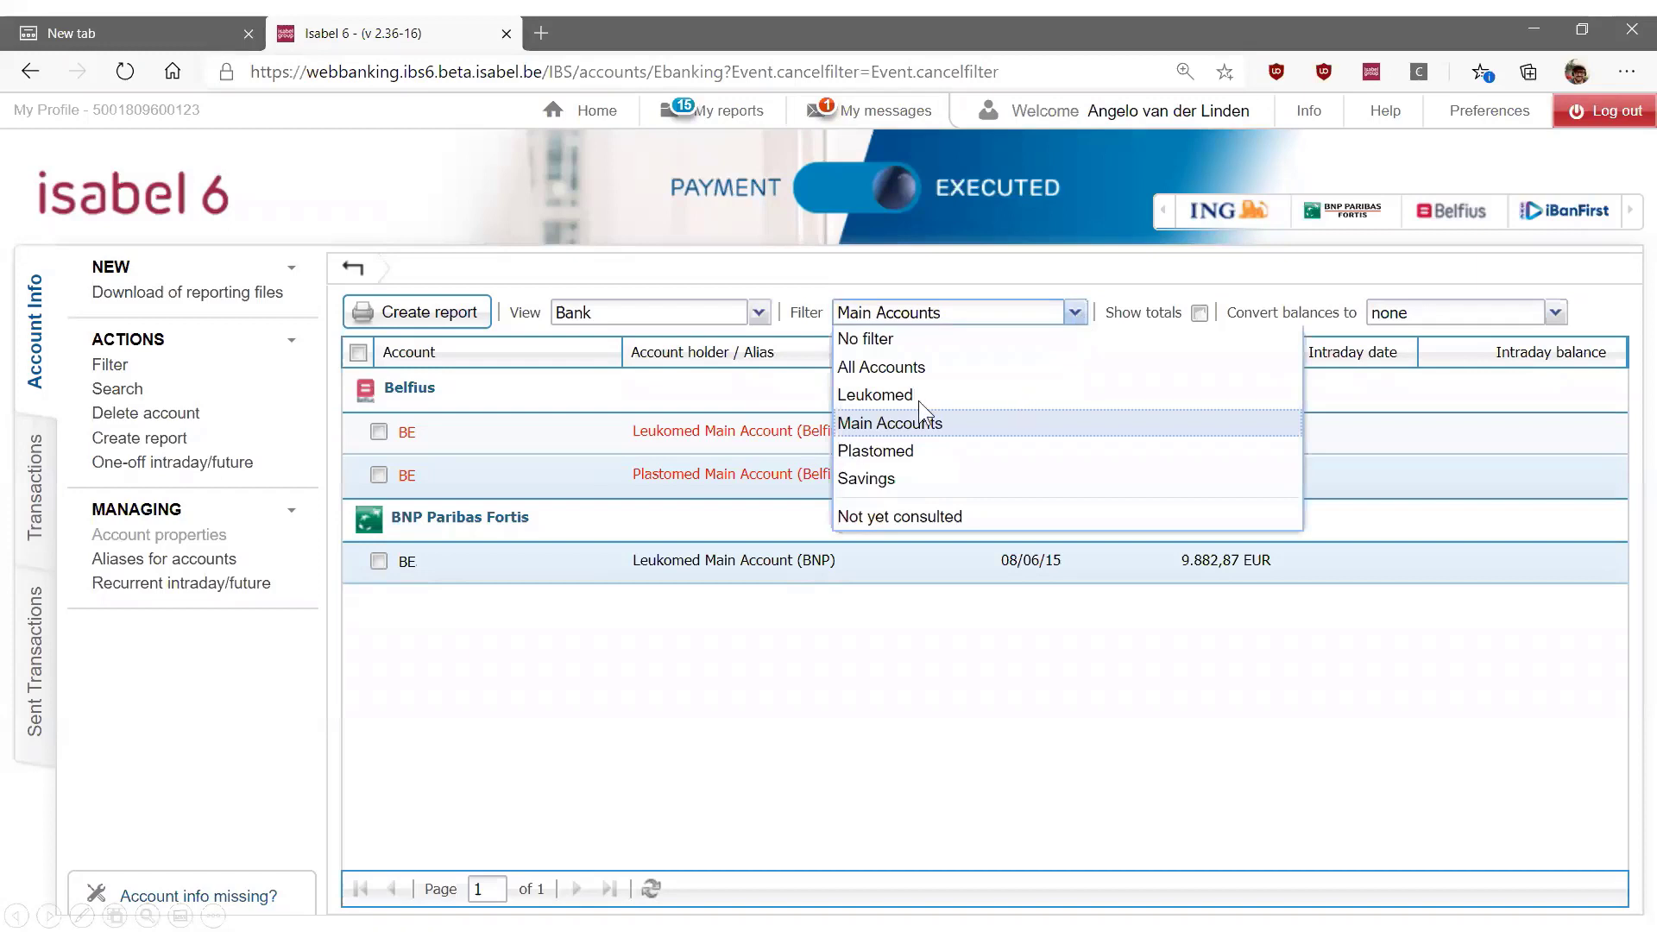
pyautogui.click(875, 395)
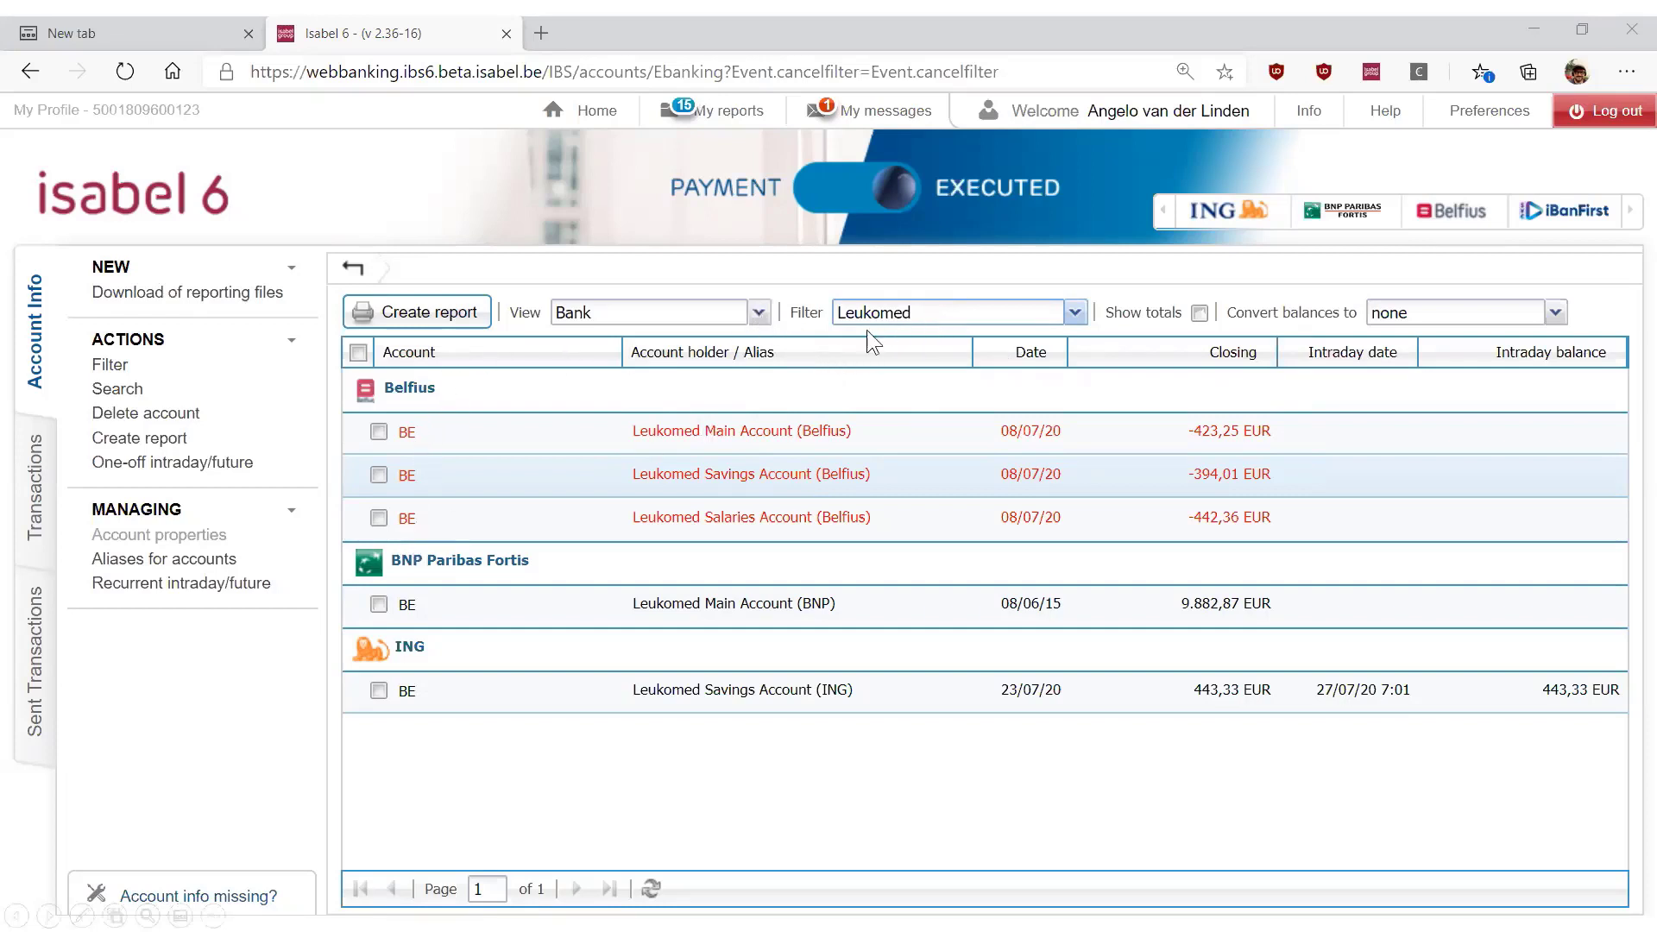
pyautogui.click(757, 313)
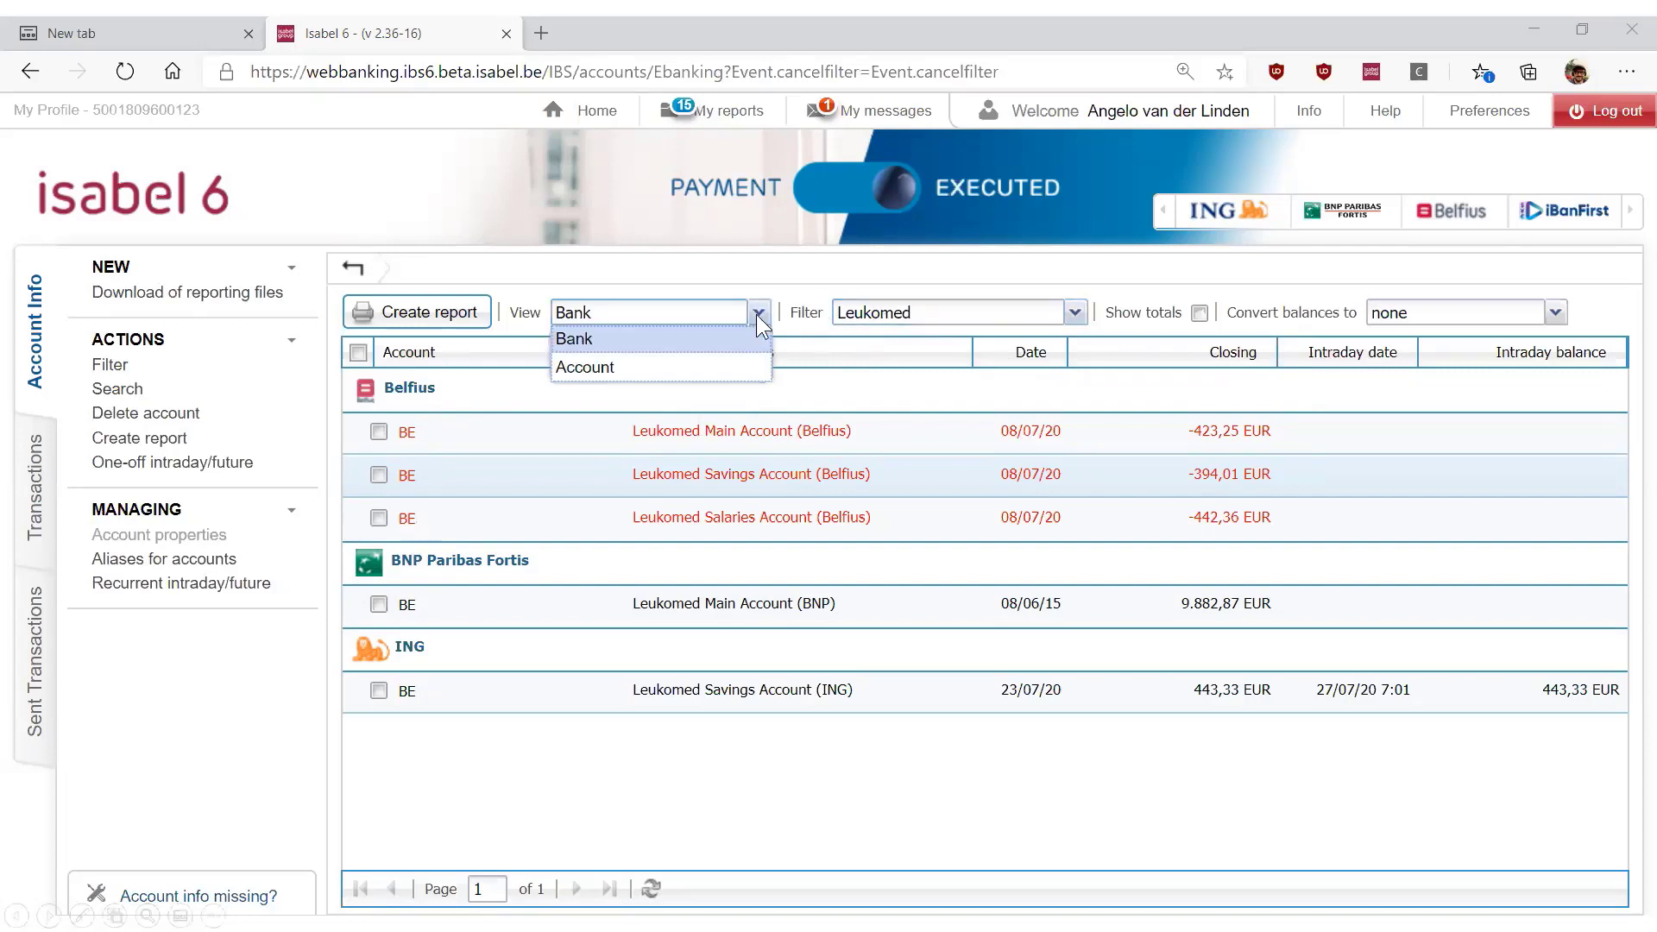
pyautogui.click(639, 366)
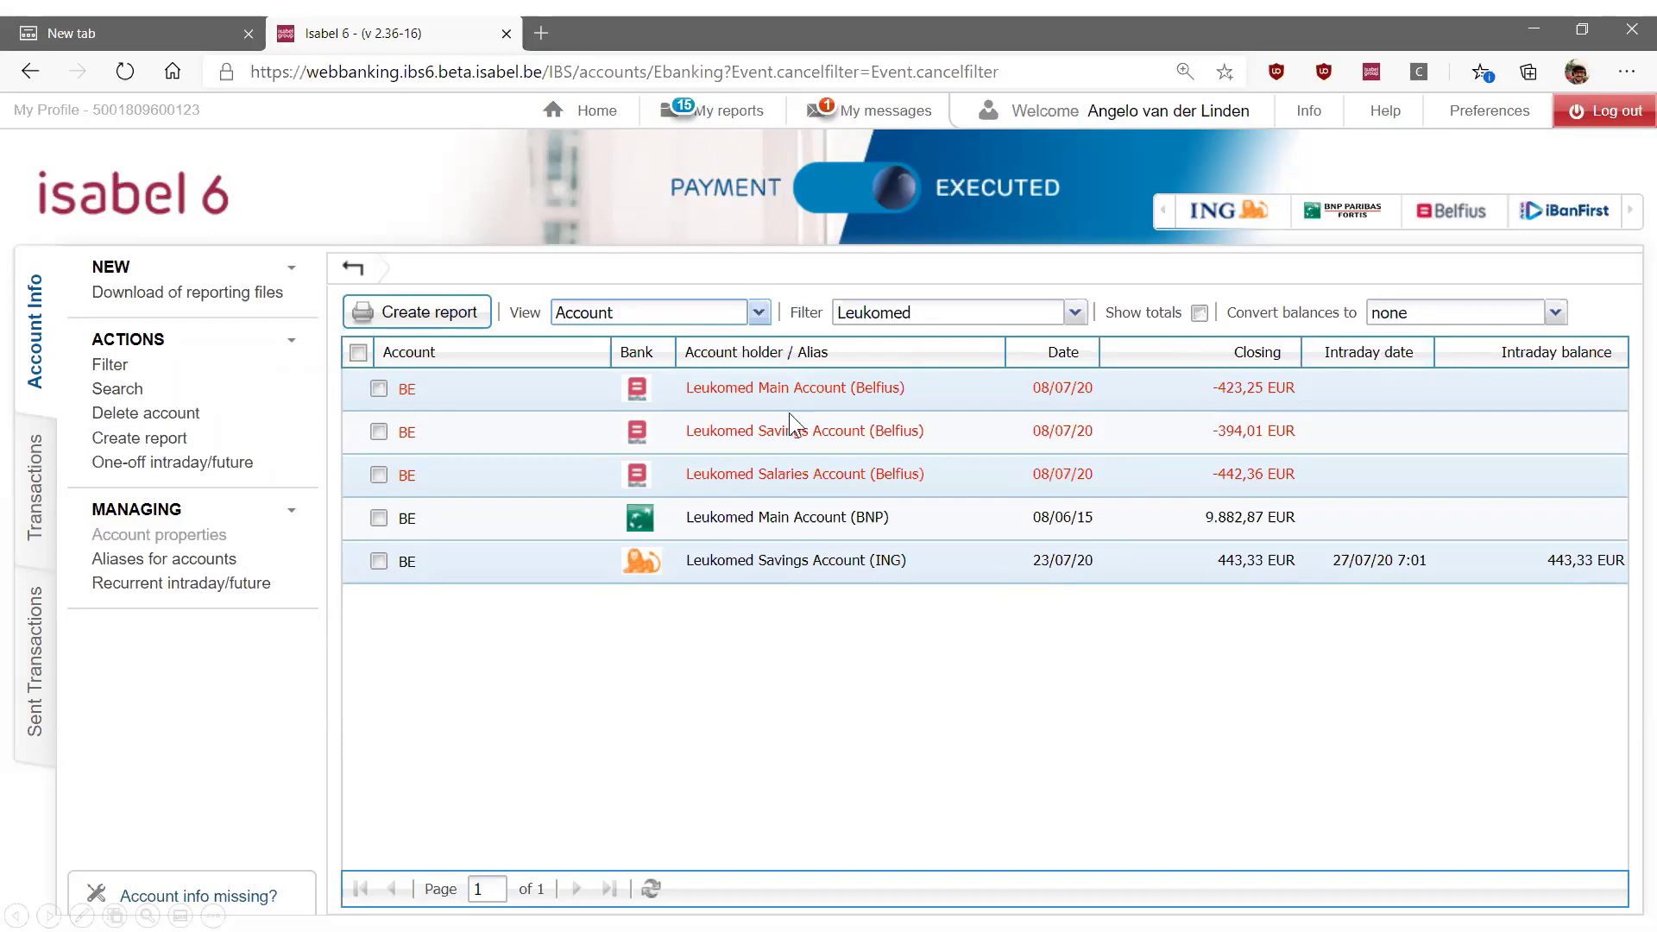
# Show the account totals with balances converted to GBP - Pound Sterling, and reset the conversion to none
pyautogui.click(1198, 312)
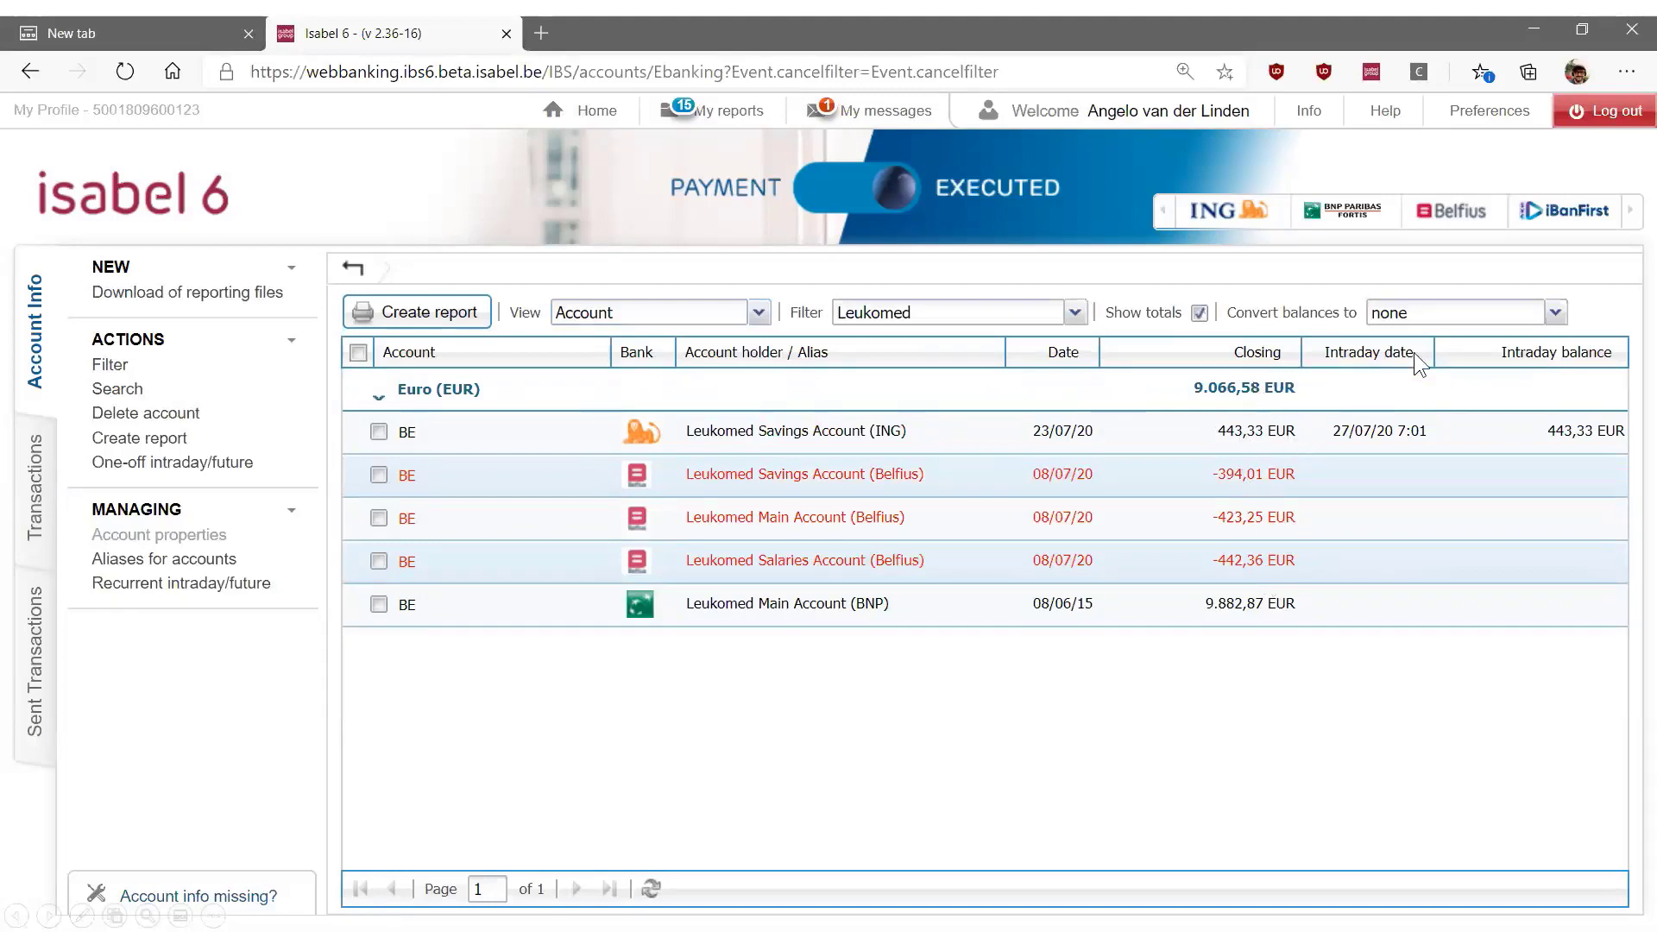
pyautogui.click(1555, 313)
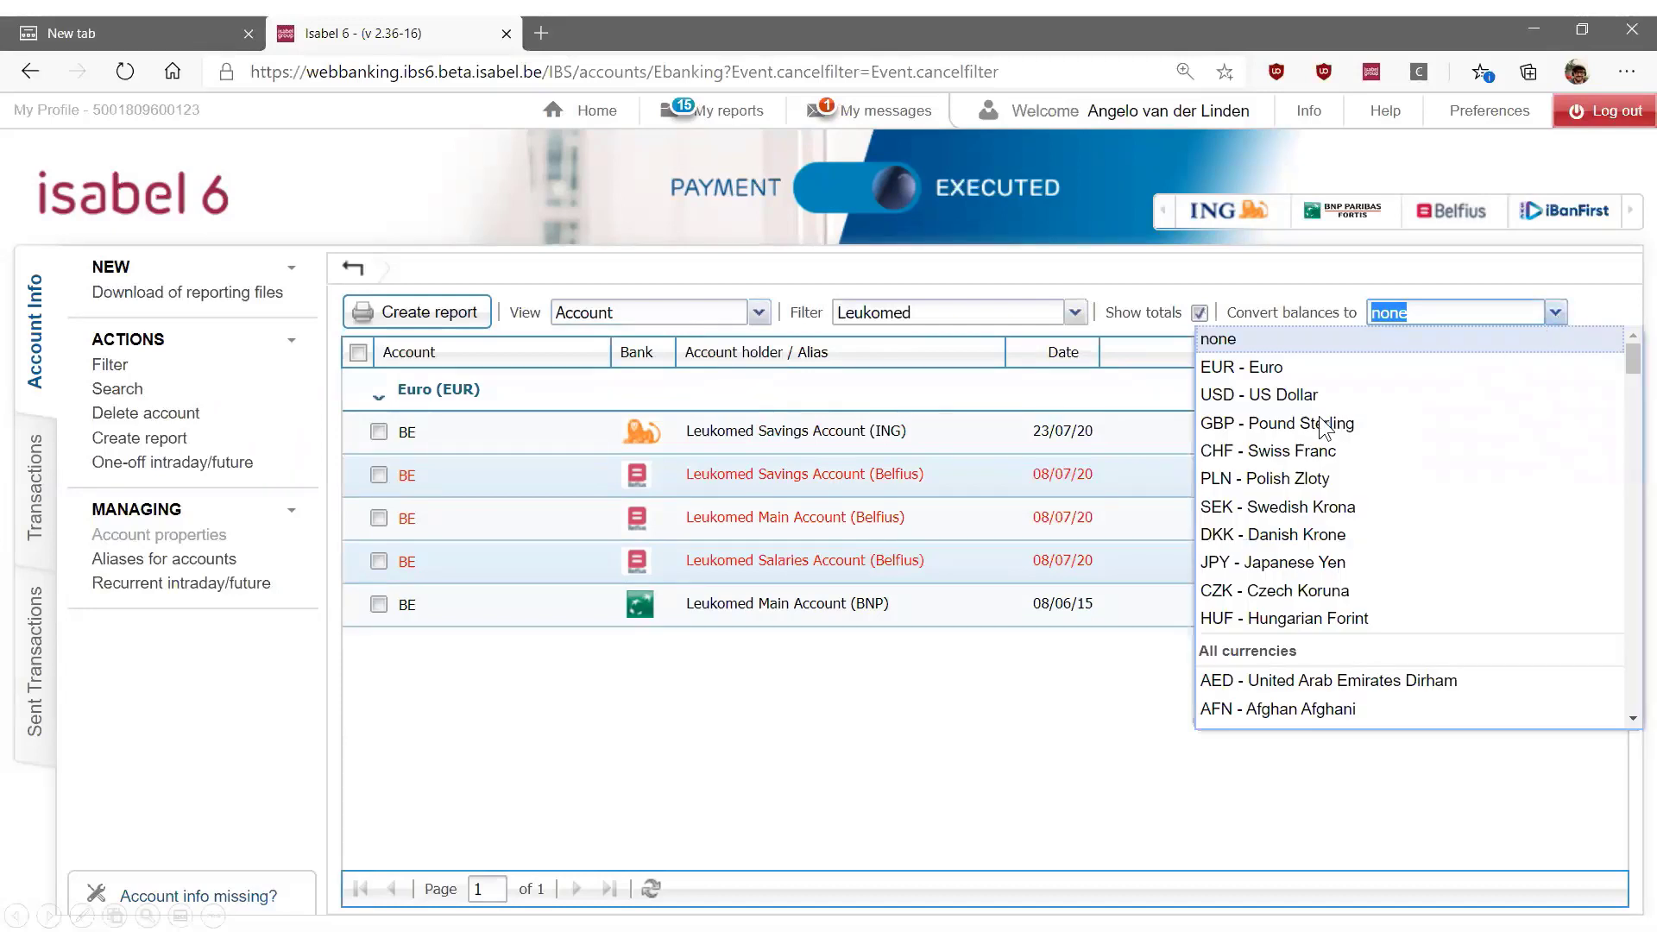
pyautogui.click(1291, 422)
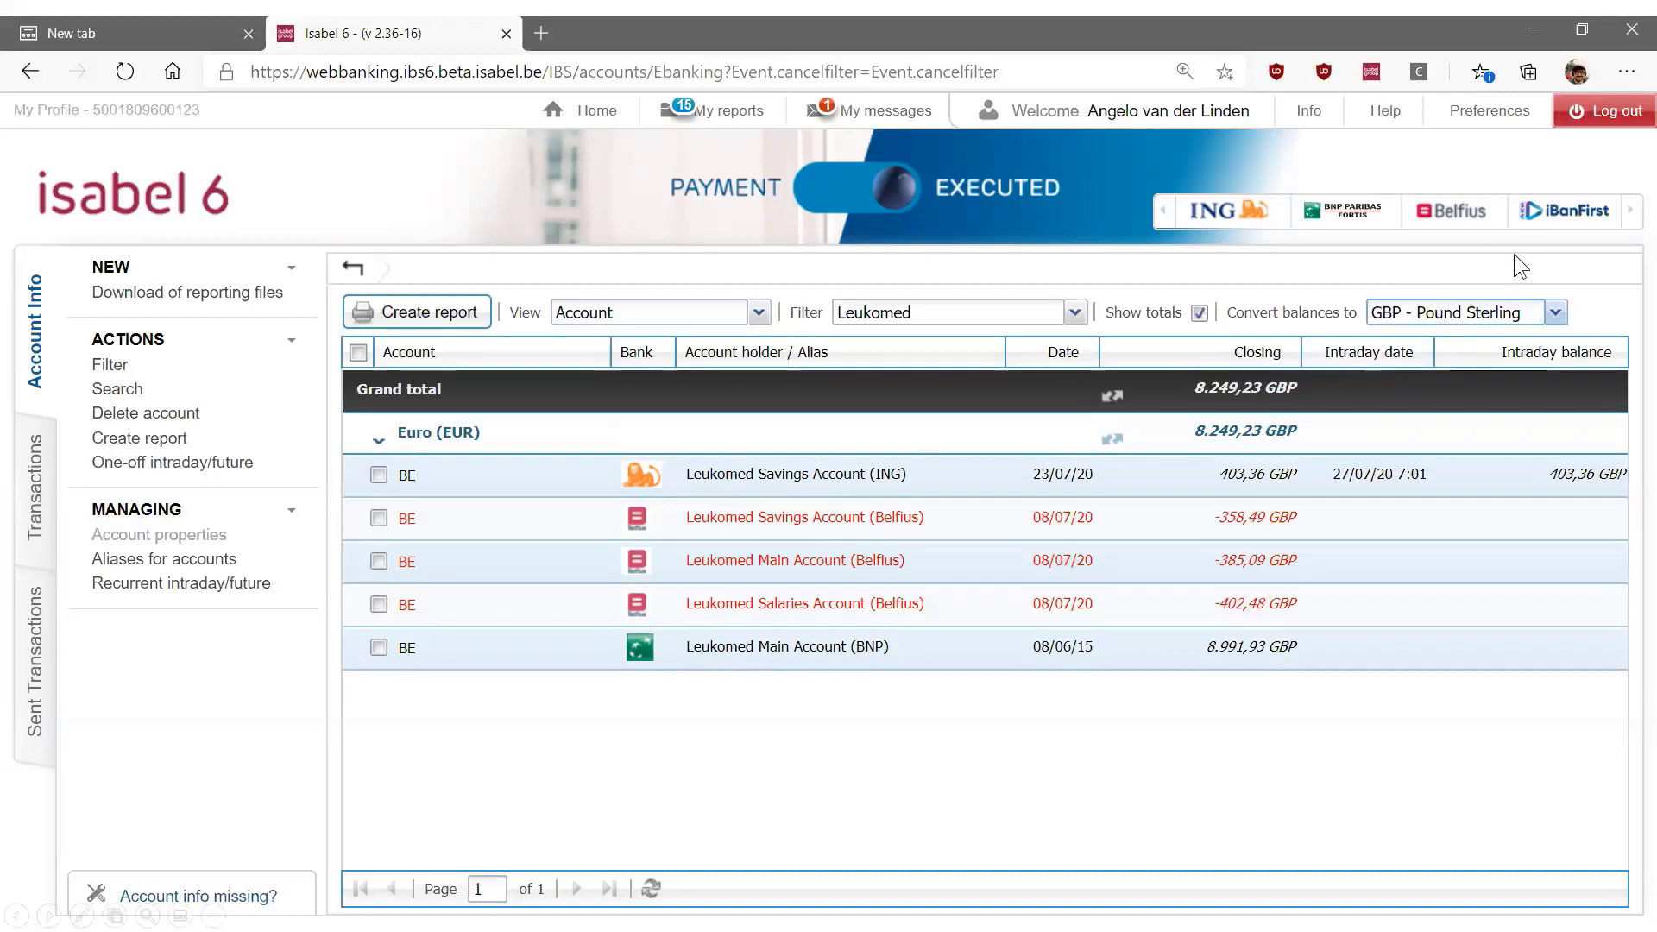
pyautogui.click(1559, 314)
pyautogui.click(1377, 341)
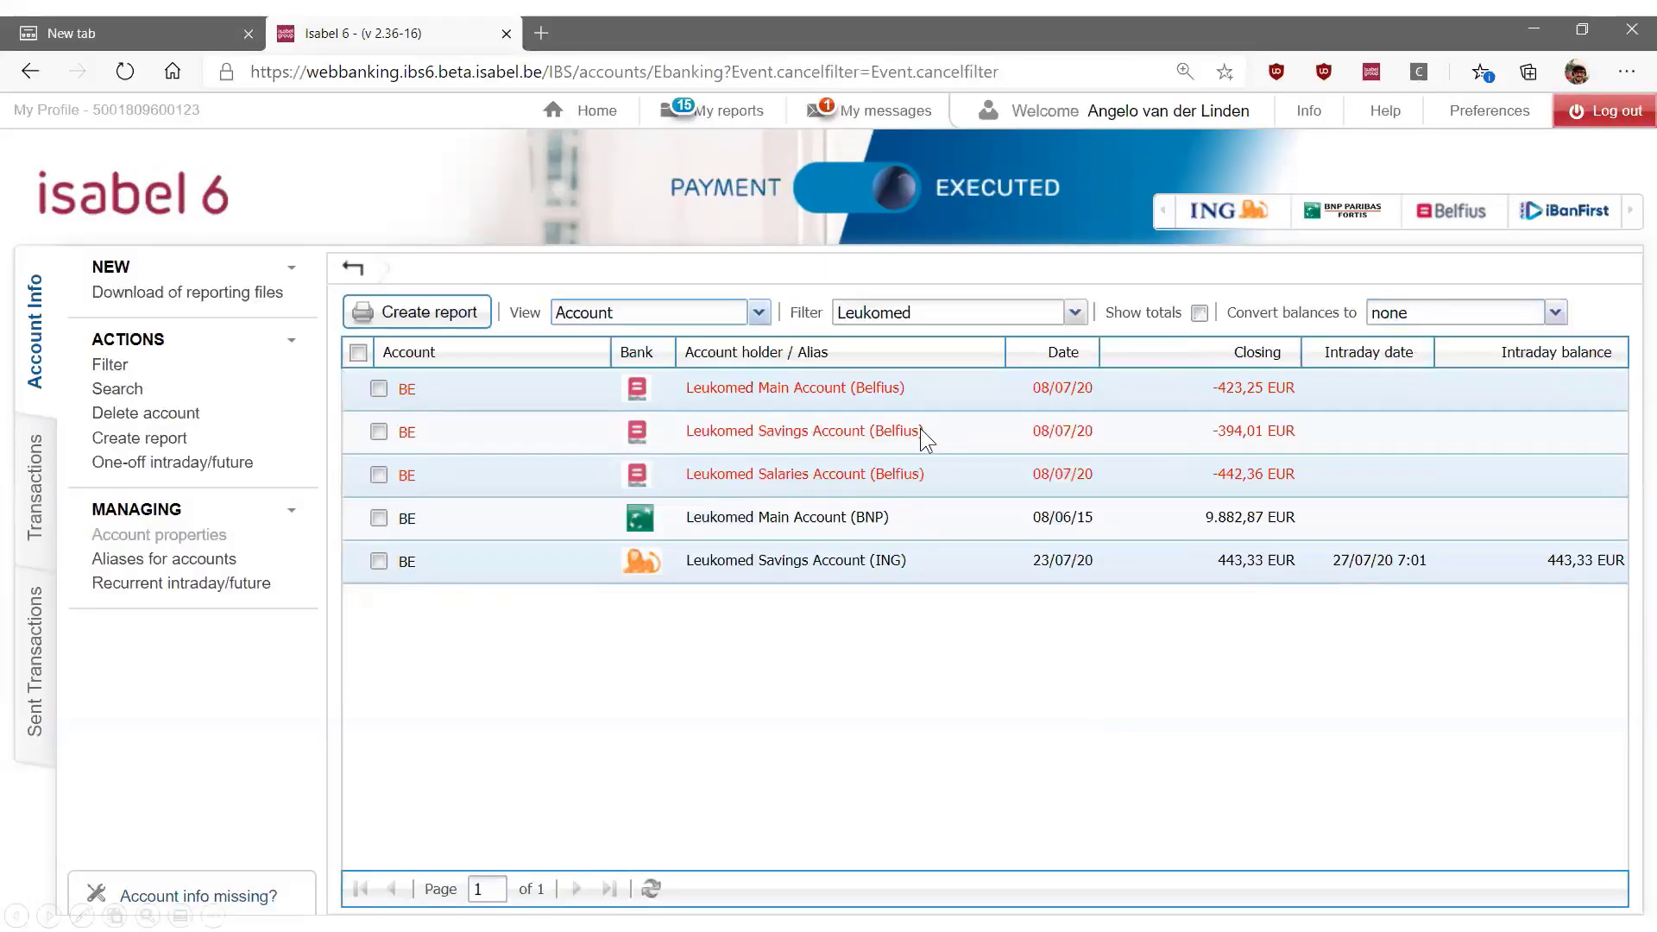
# Open the statements of Leukomed Savings Account (Belfius), go to the previous statement, and view its interest transaction
pyautogui.click(725, 428)
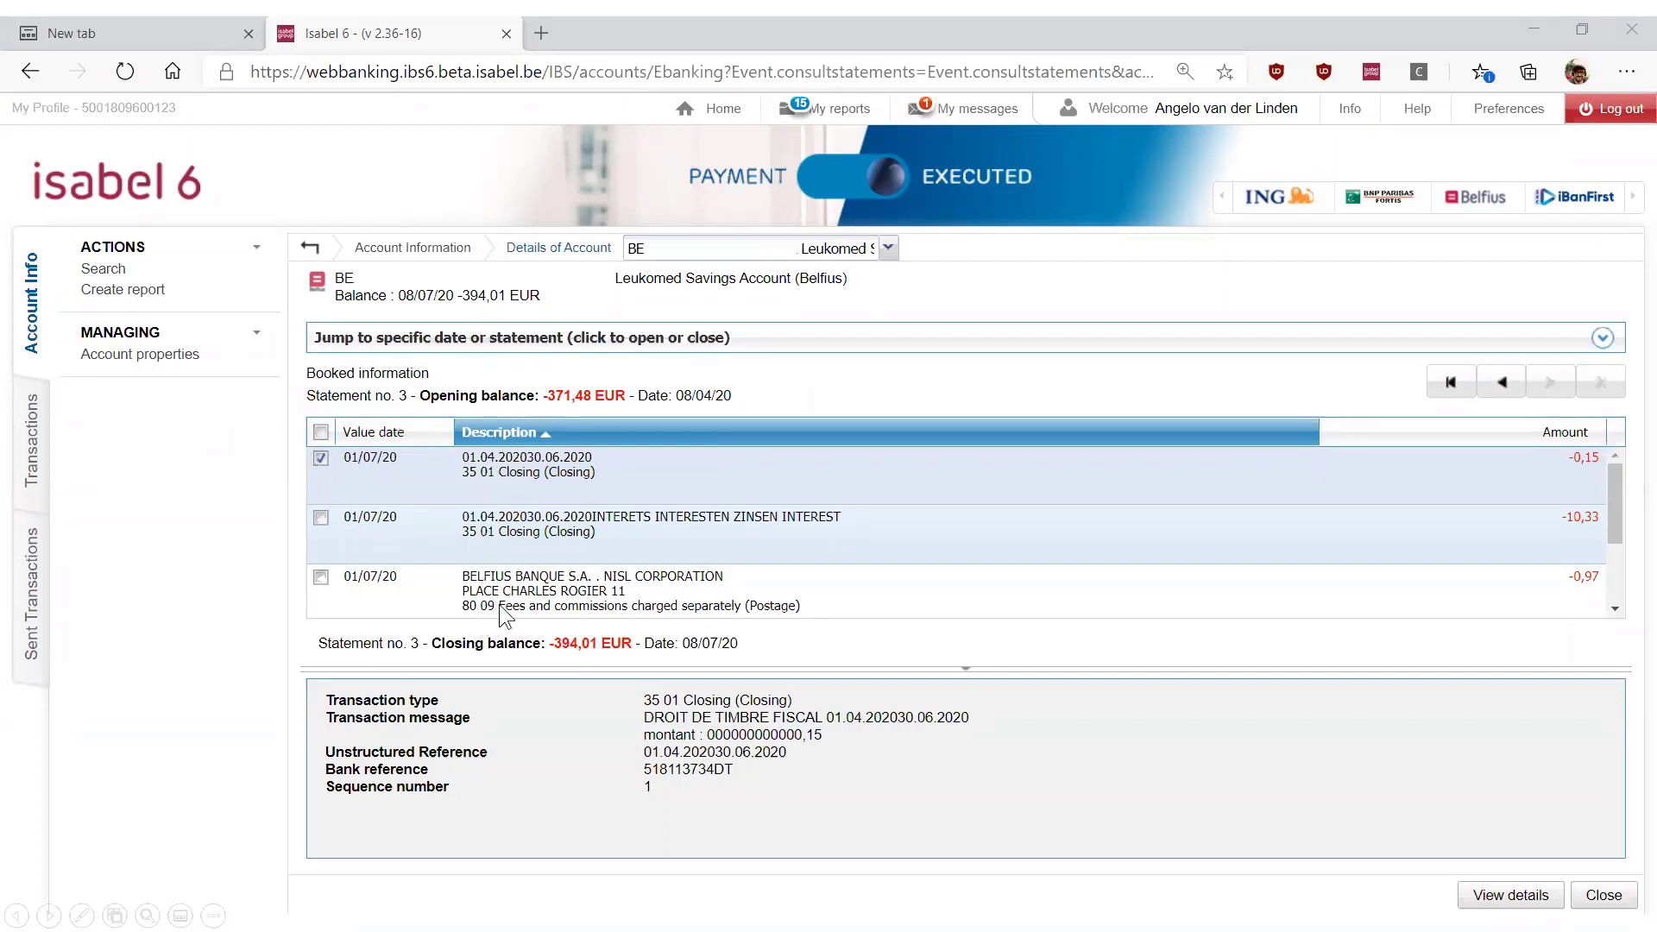
pyautogui.click(1500, 378)
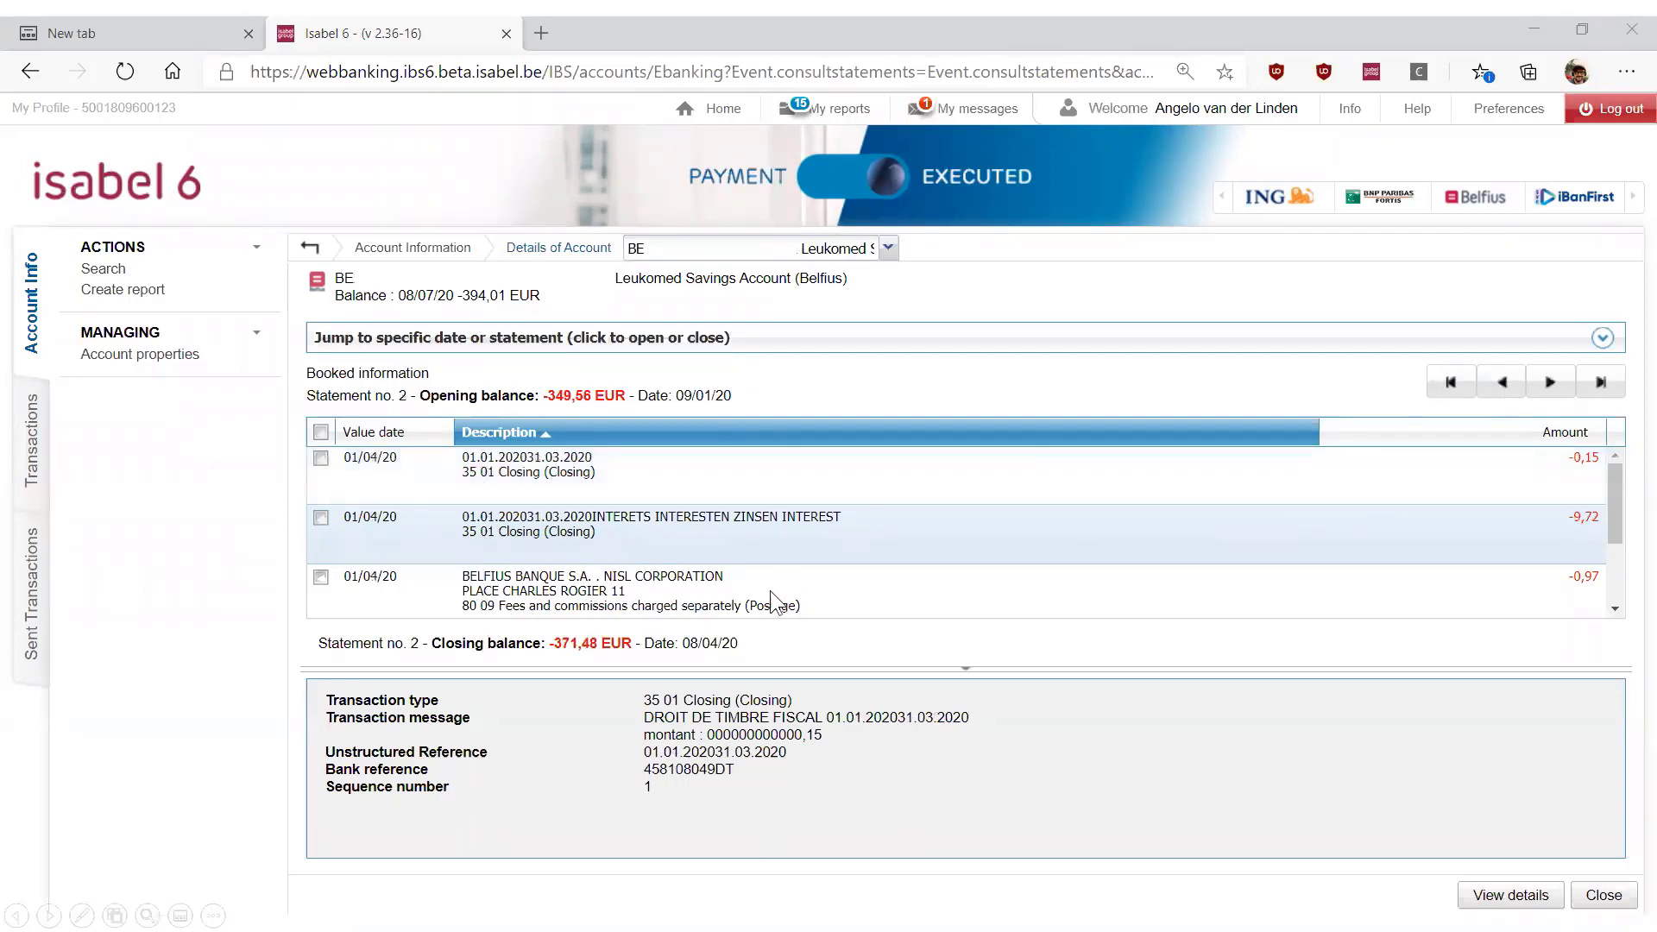
pyautogui.doubleClick(530, 535)
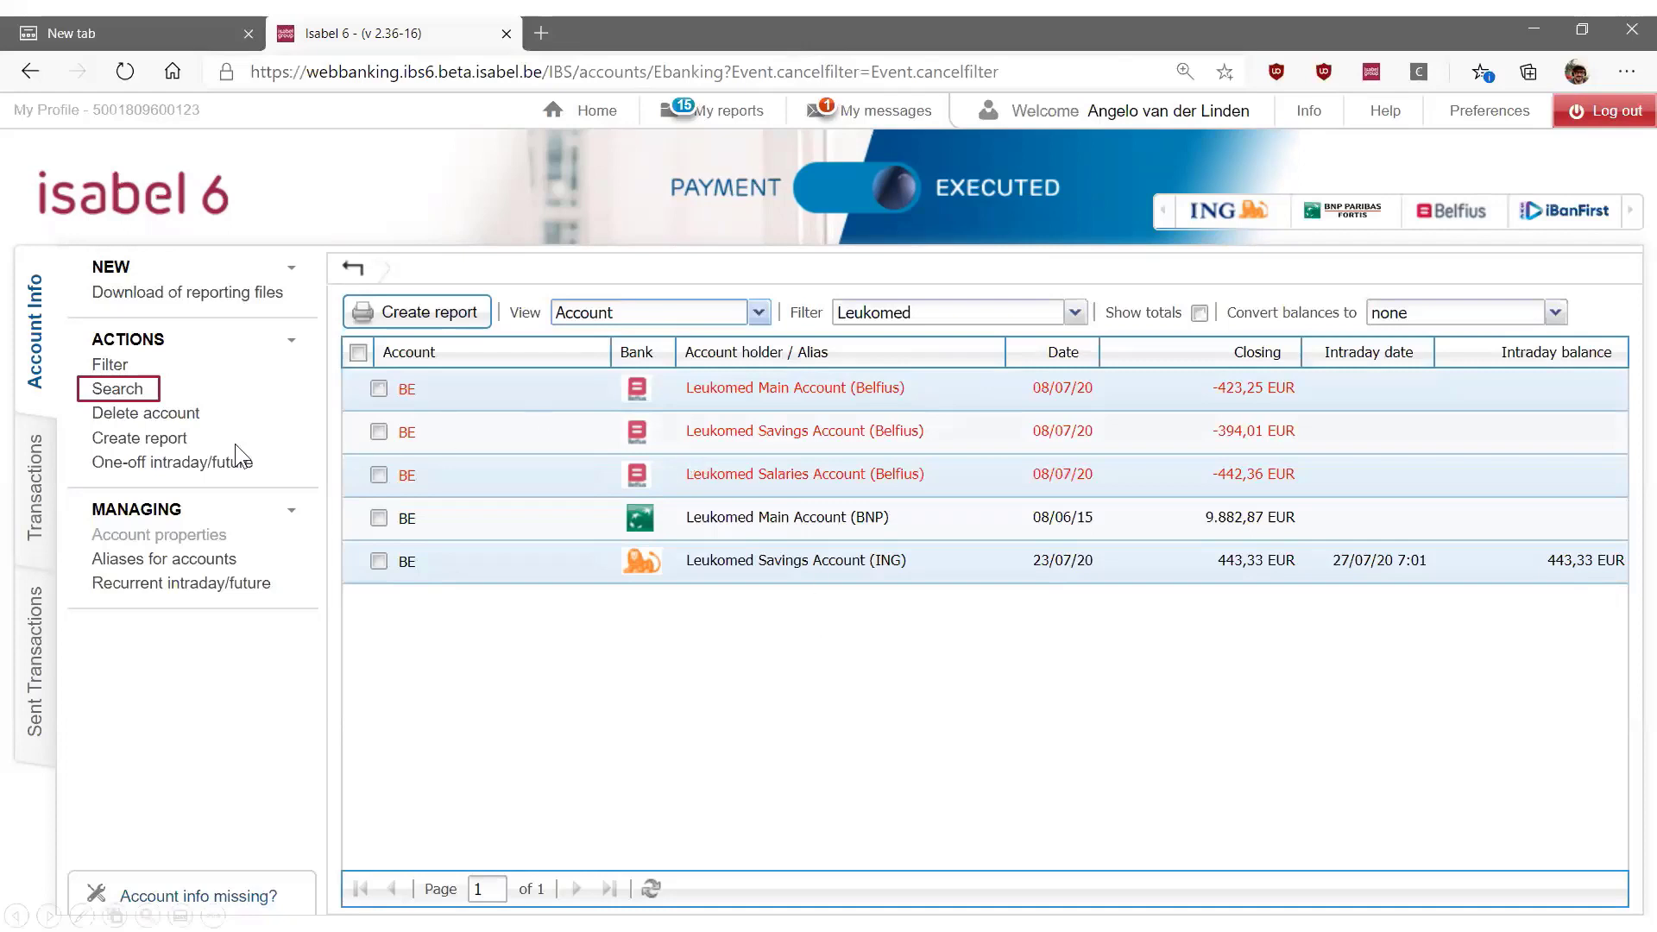
# Search all listed accounts for debit or credit transactions with an amount equal to 0,15, and close the results
pyautogui.click(117, 389)
pyautogui.click(137, 388)
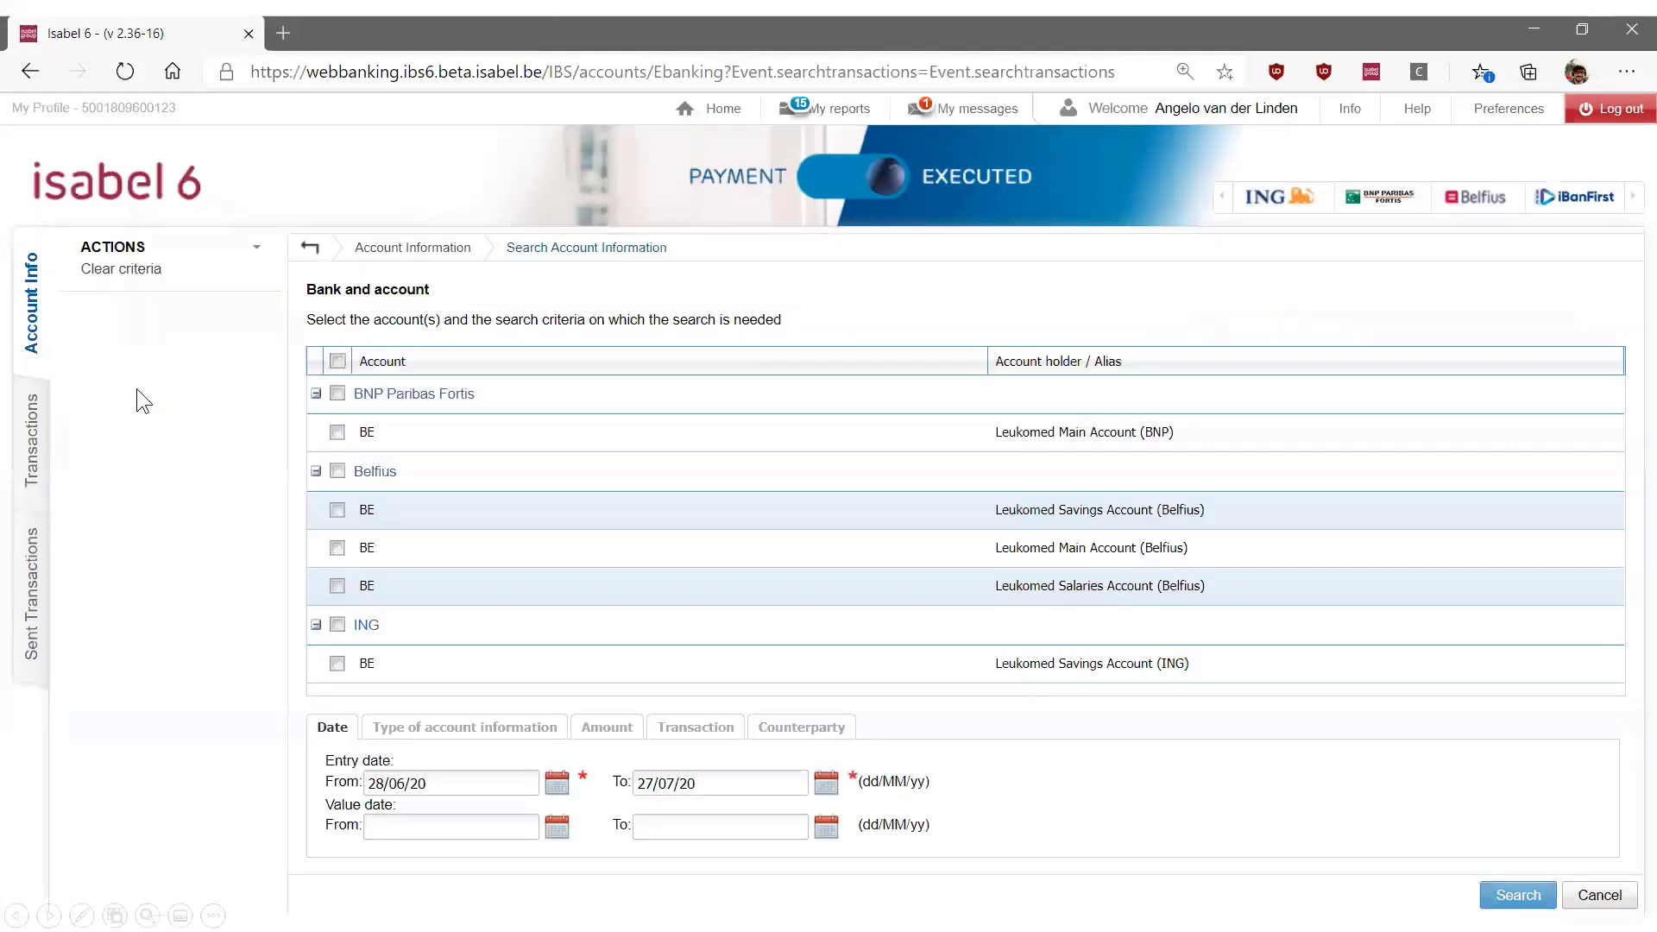
pyautogui.click(337, 361)
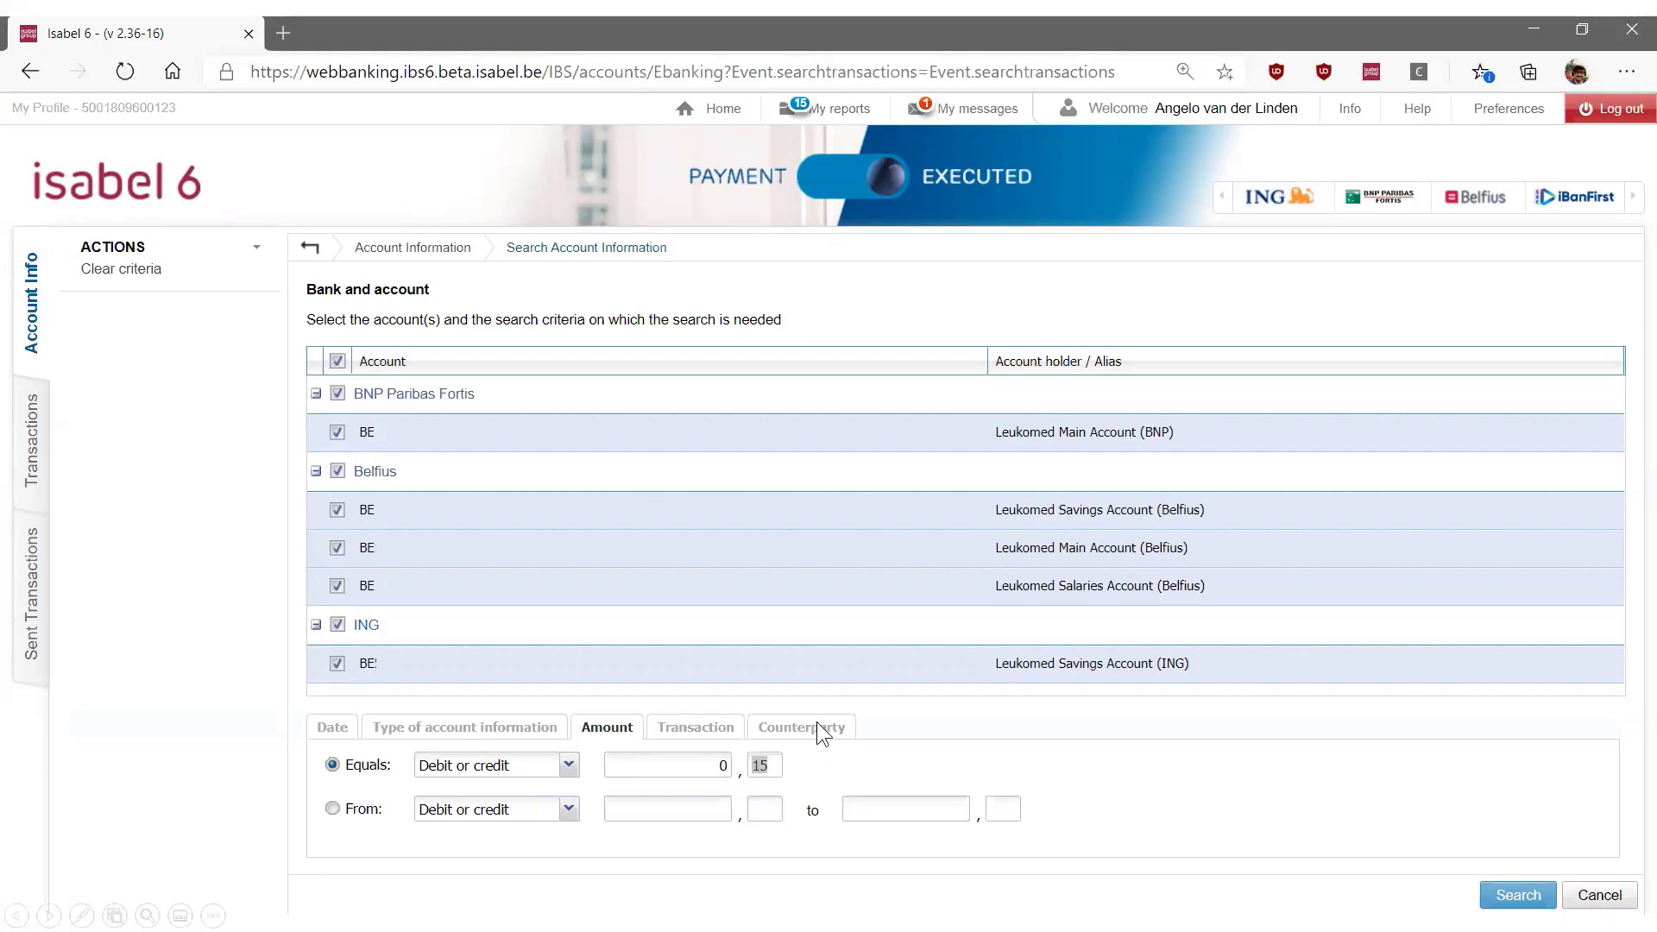
pyautogui.click(1510, 896)
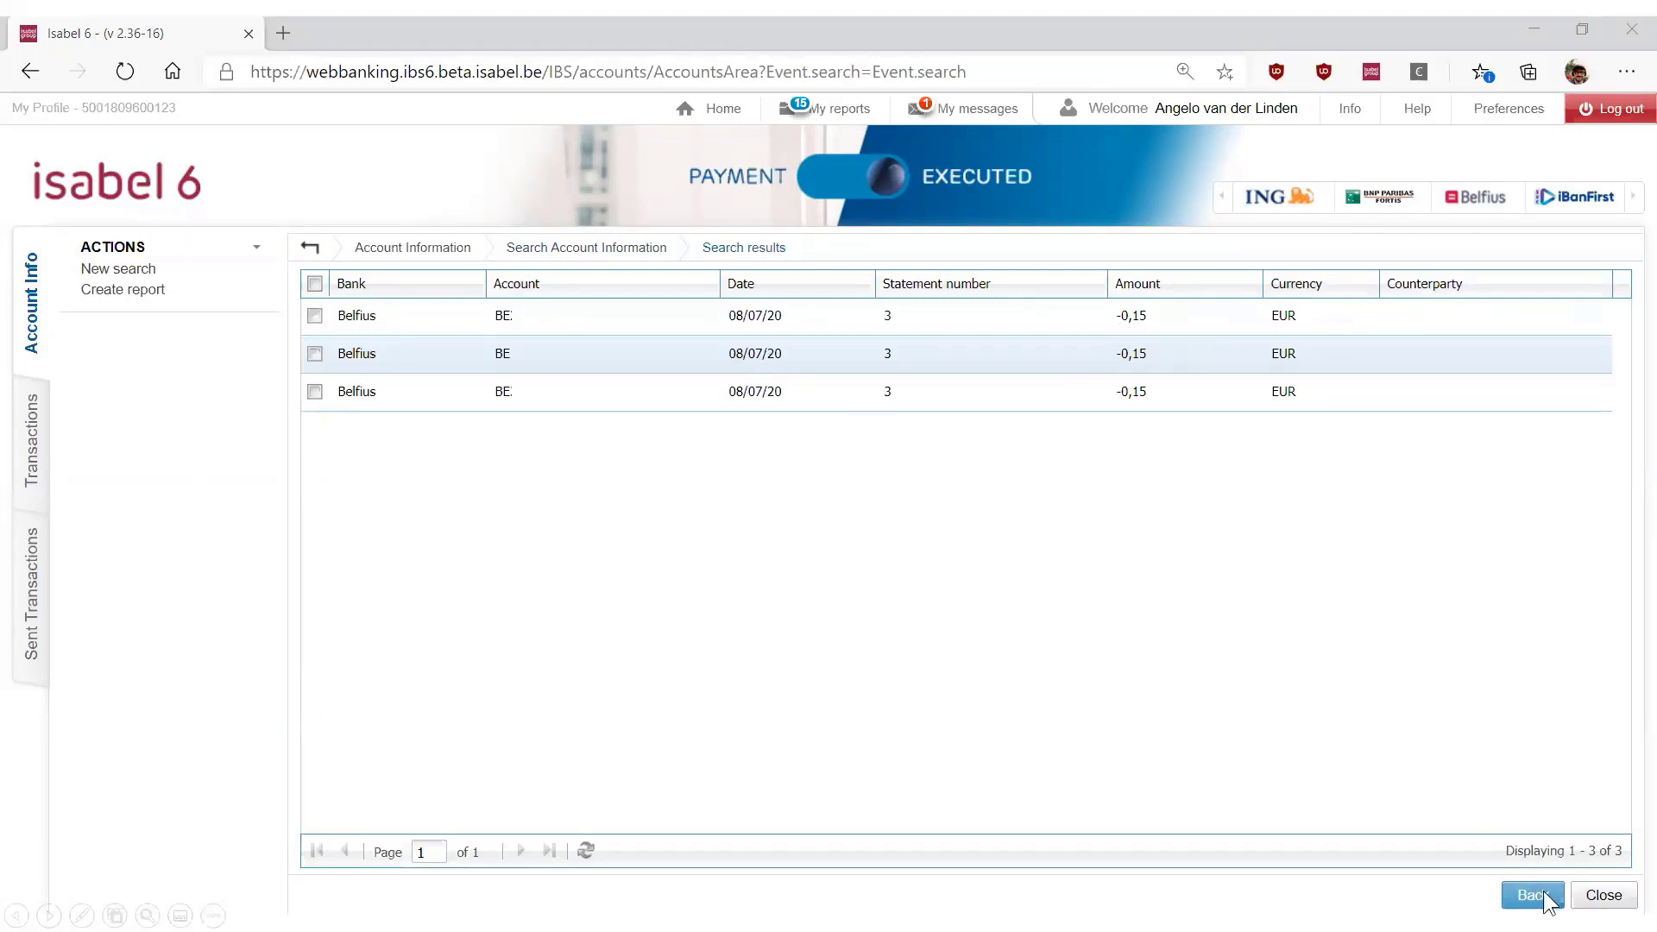
pyautogui.click(1589, 891)
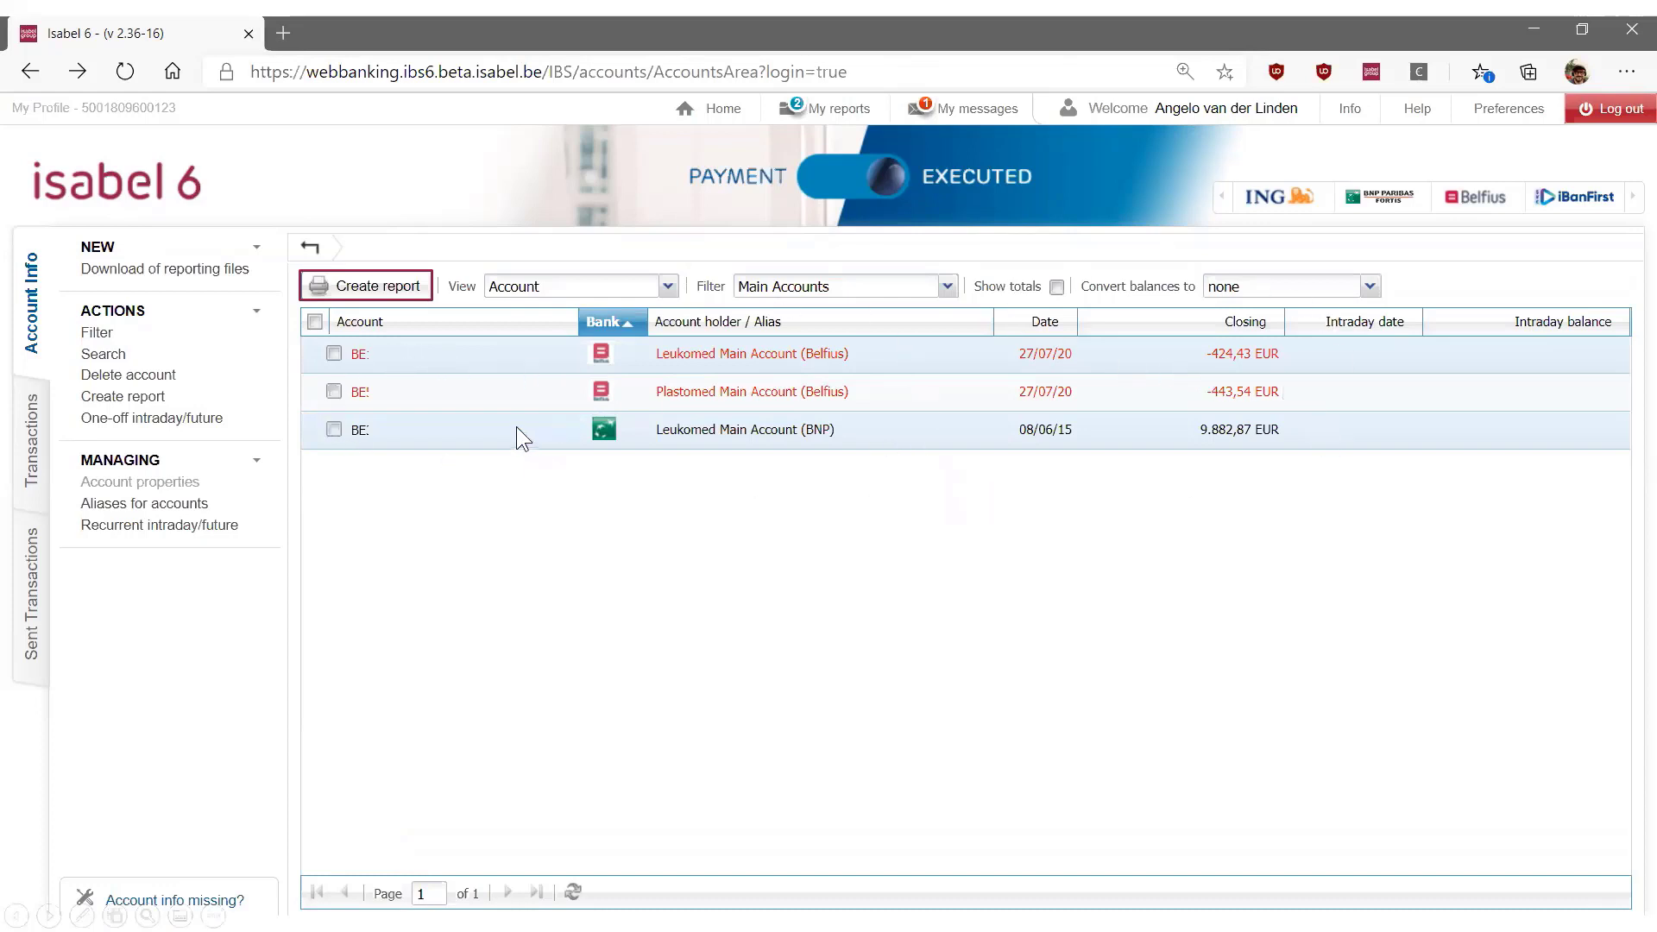
# Create a Balance overview report of the last received balances in PDF format, and view it from My reports
pyautogui.click(379, 287)
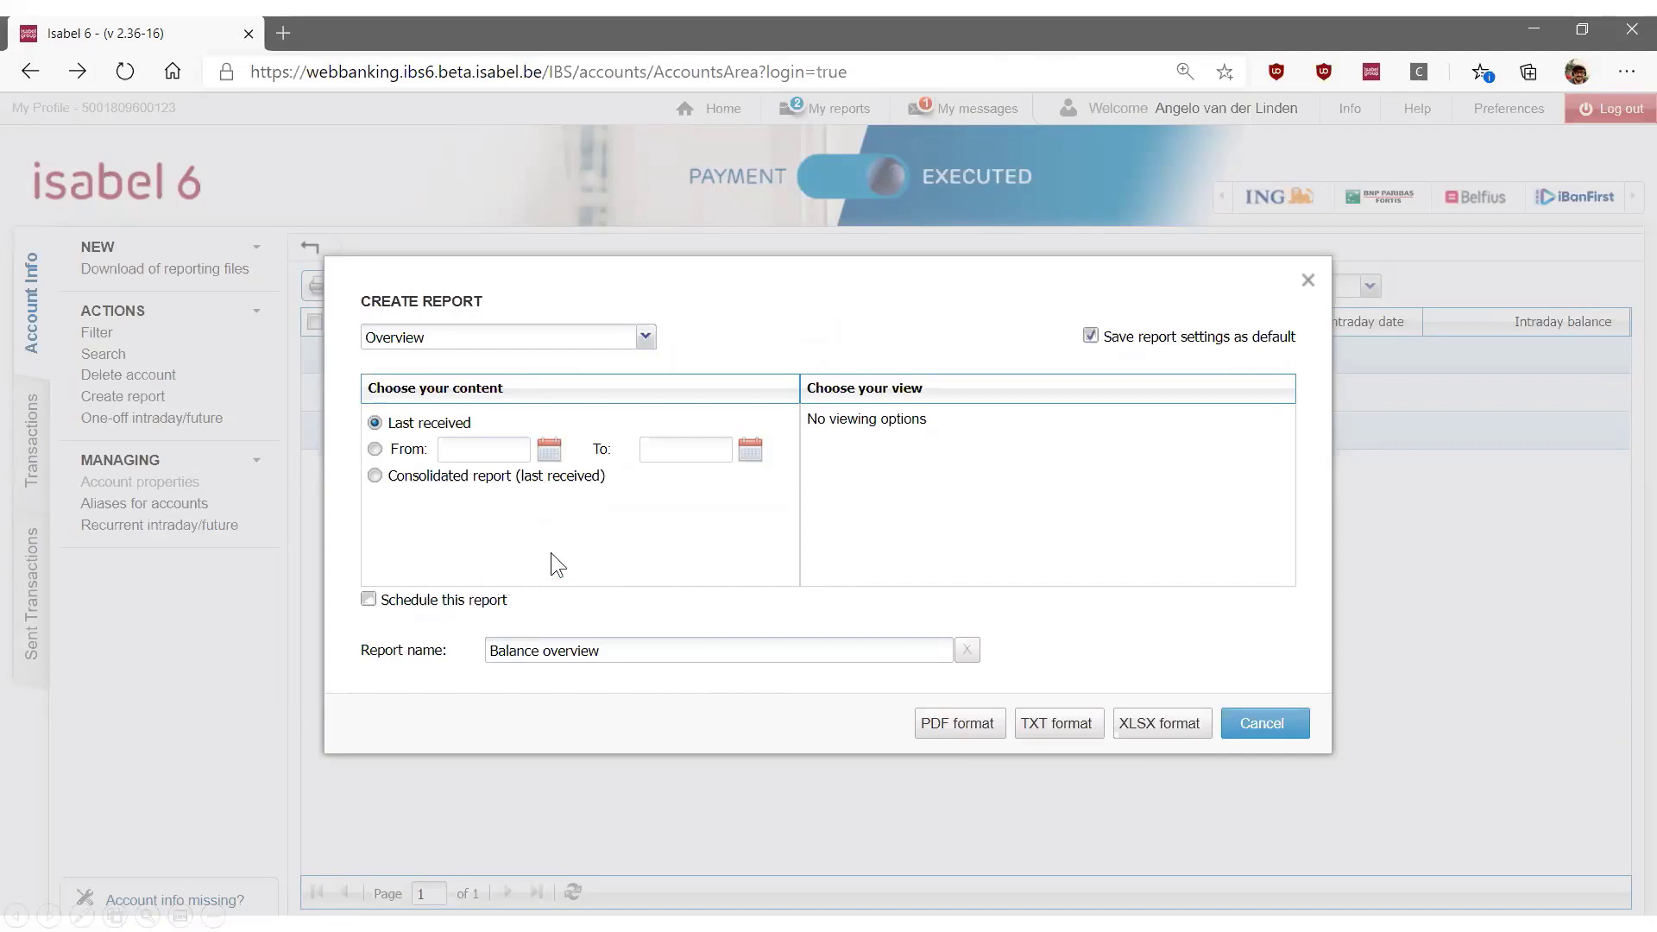
pyautogui.click(973, 734)
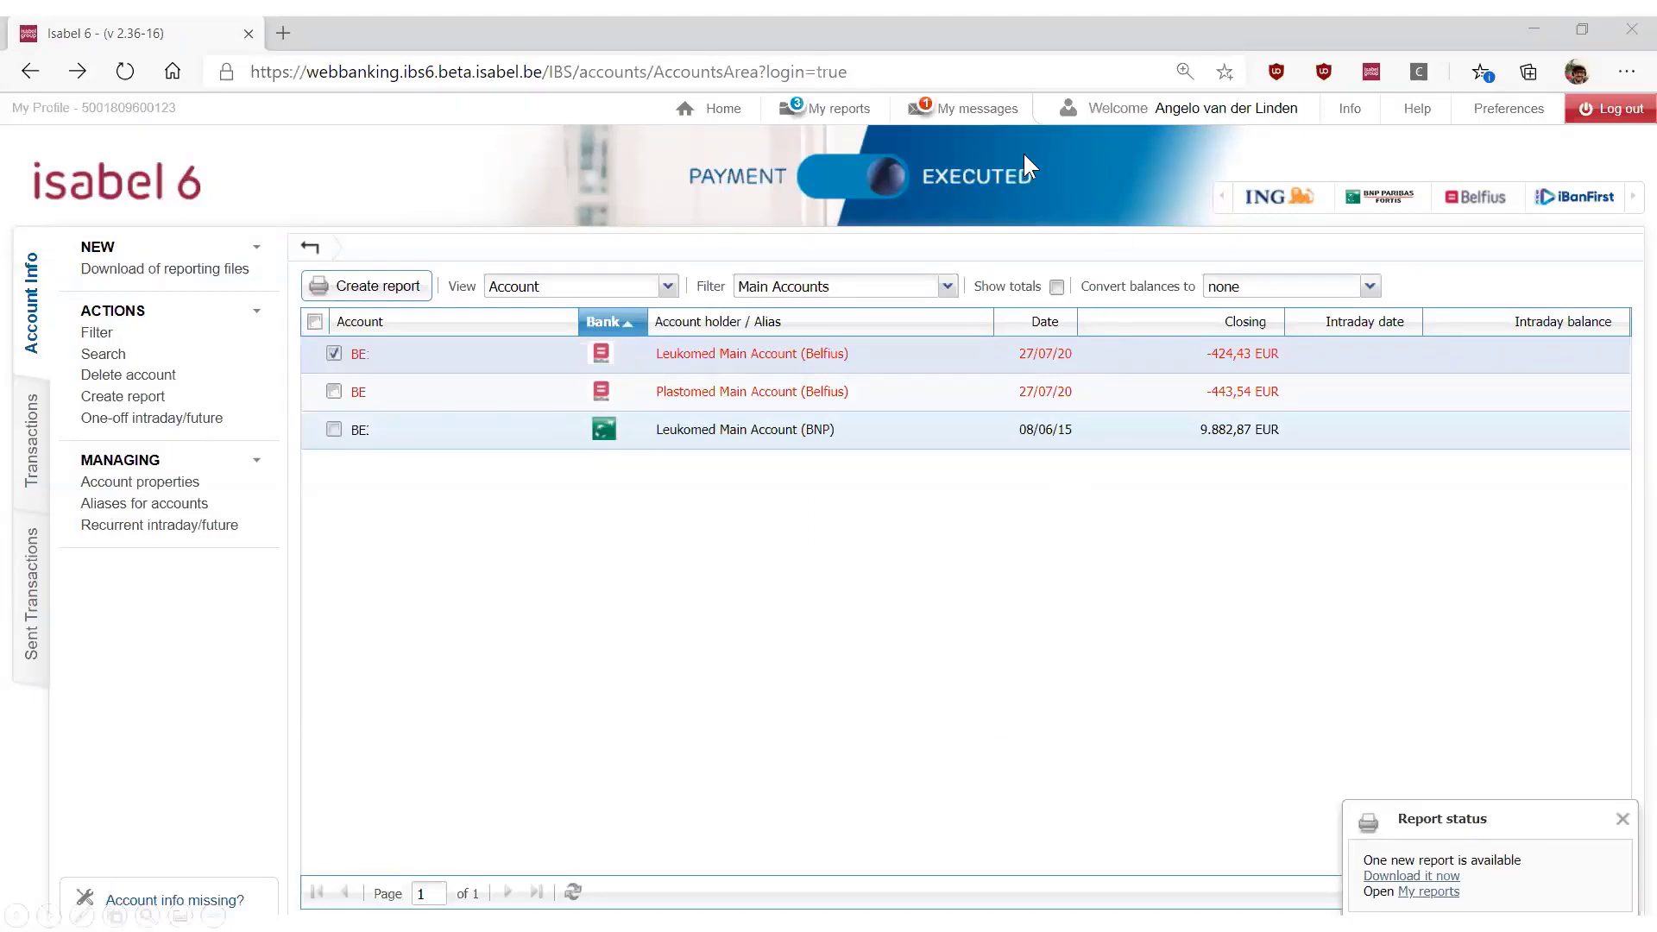
pyautogui.click(834, 105)
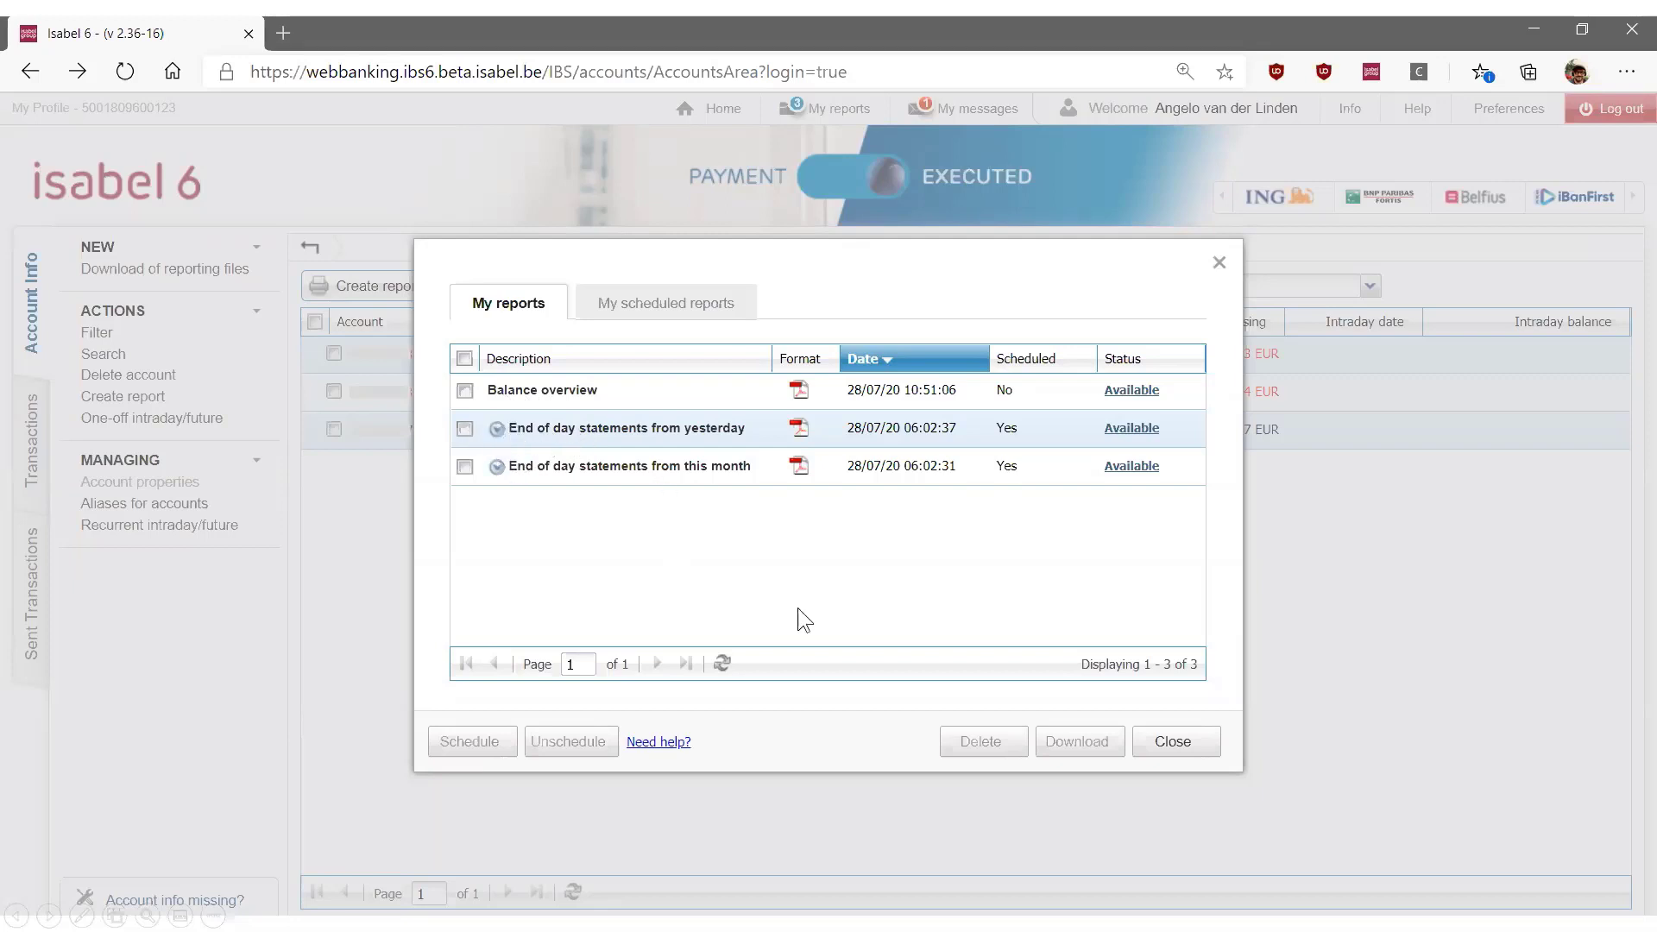
pyautogui.click(801, 389)
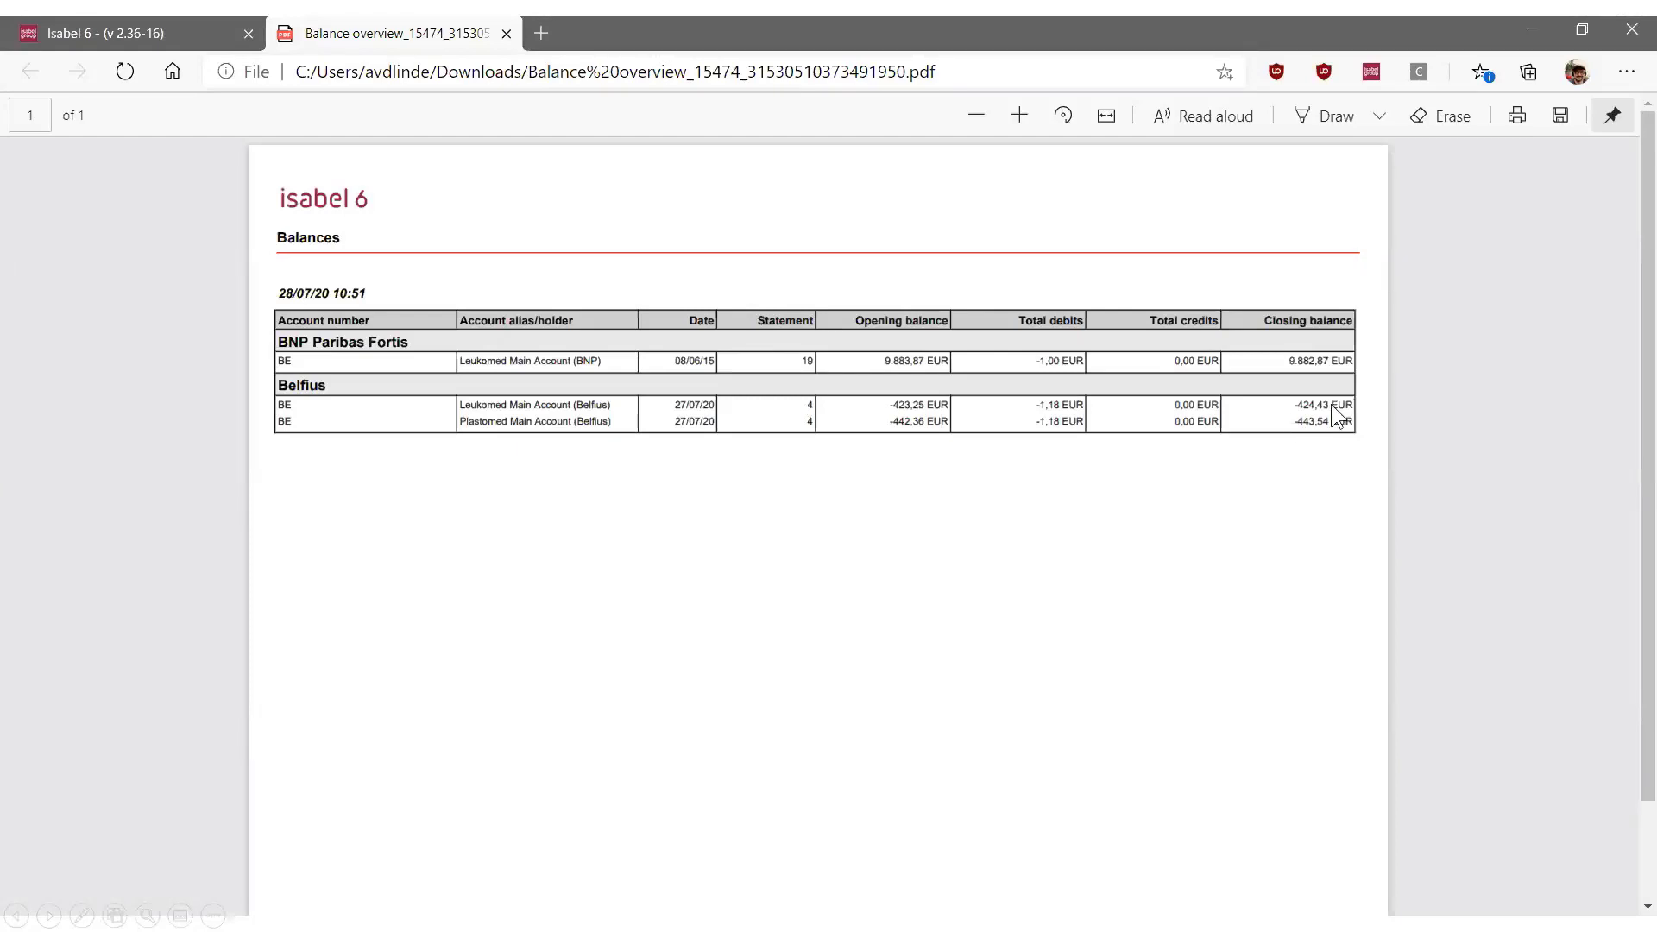
pyautogui.hotkey('ctrl', 'w')
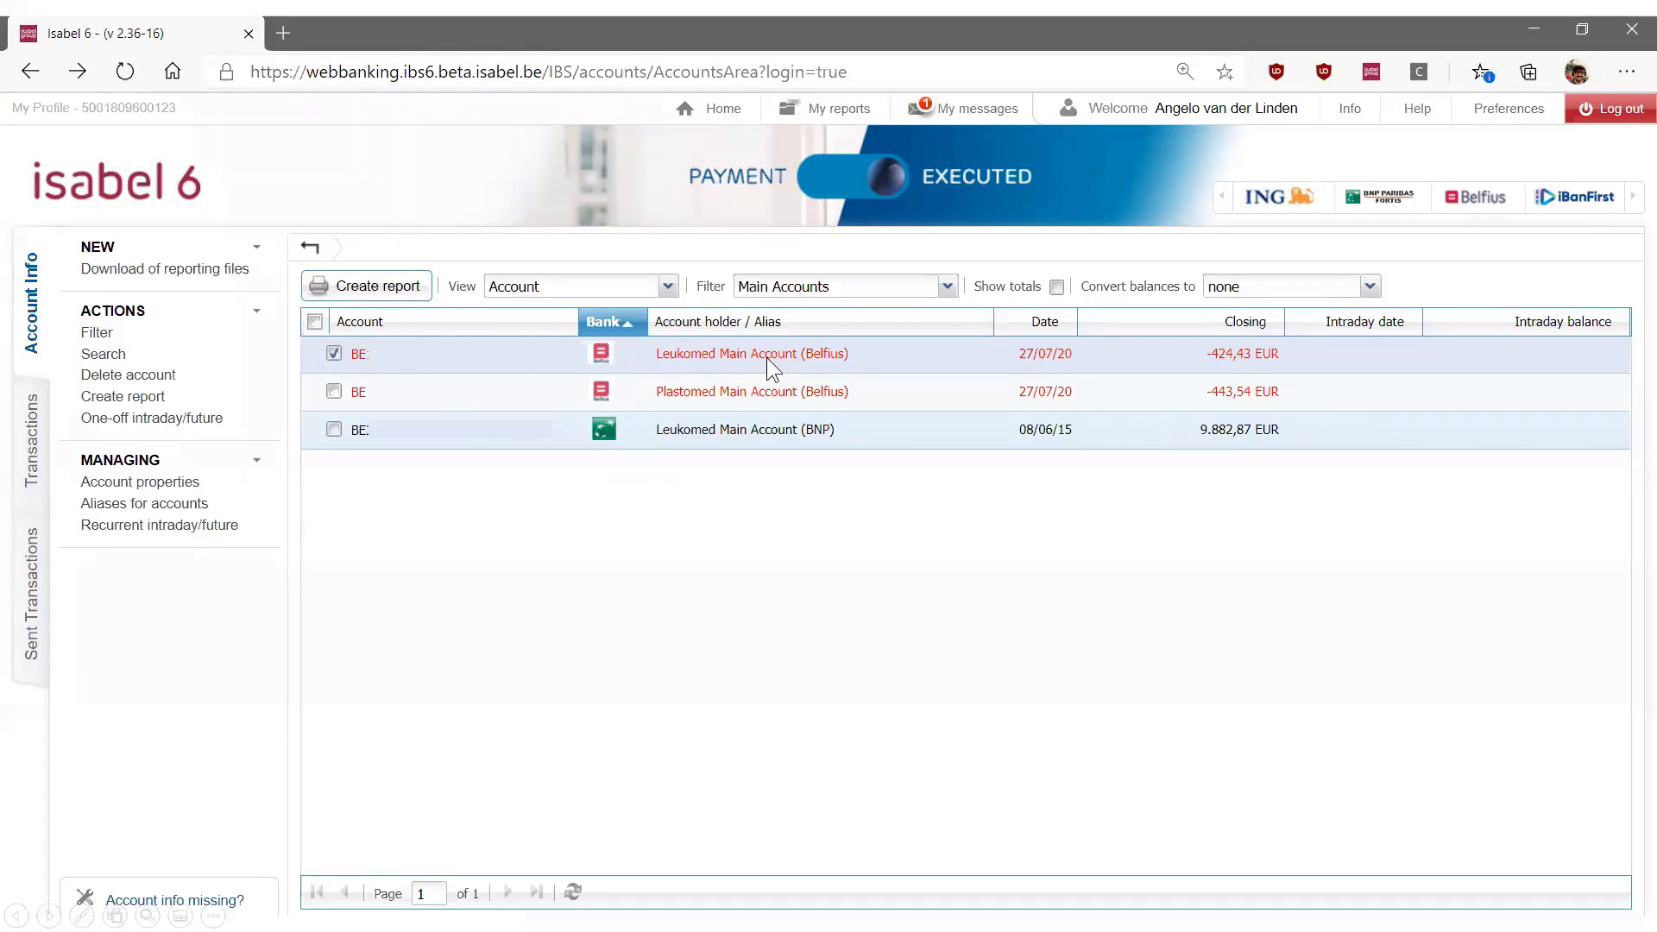
# Create a statements report for Leukomed Main Account (Belfius) with end of day statements from this year in XLSX format
pyautogui.click(416, 293)
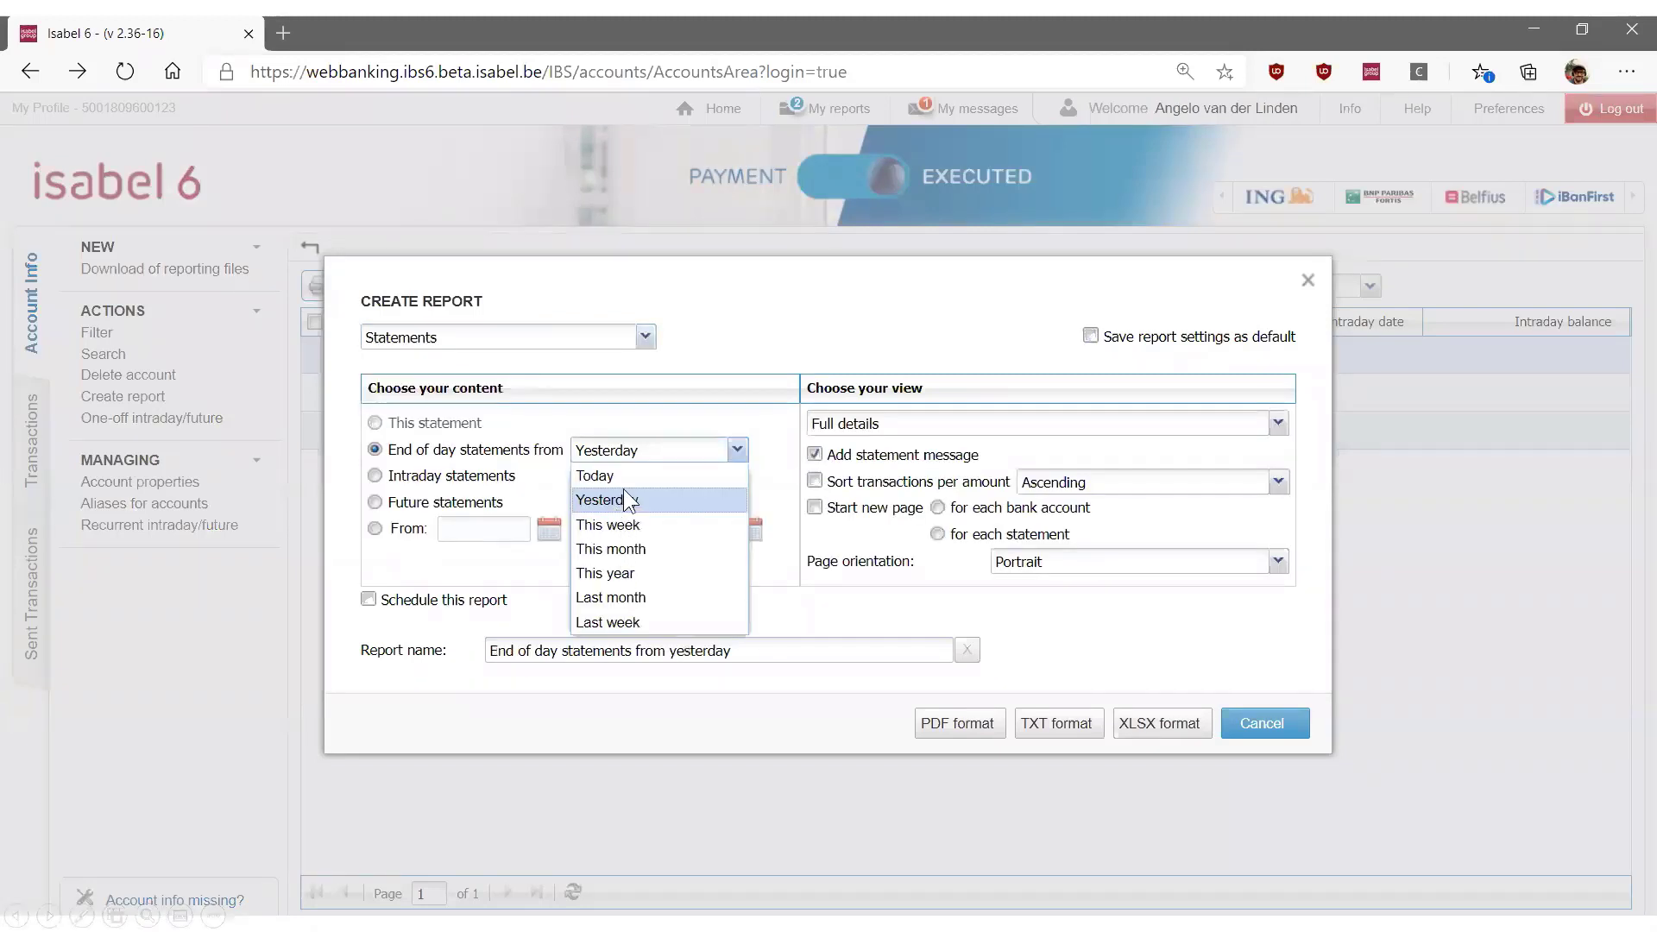
pyautogui.click(632, 572)
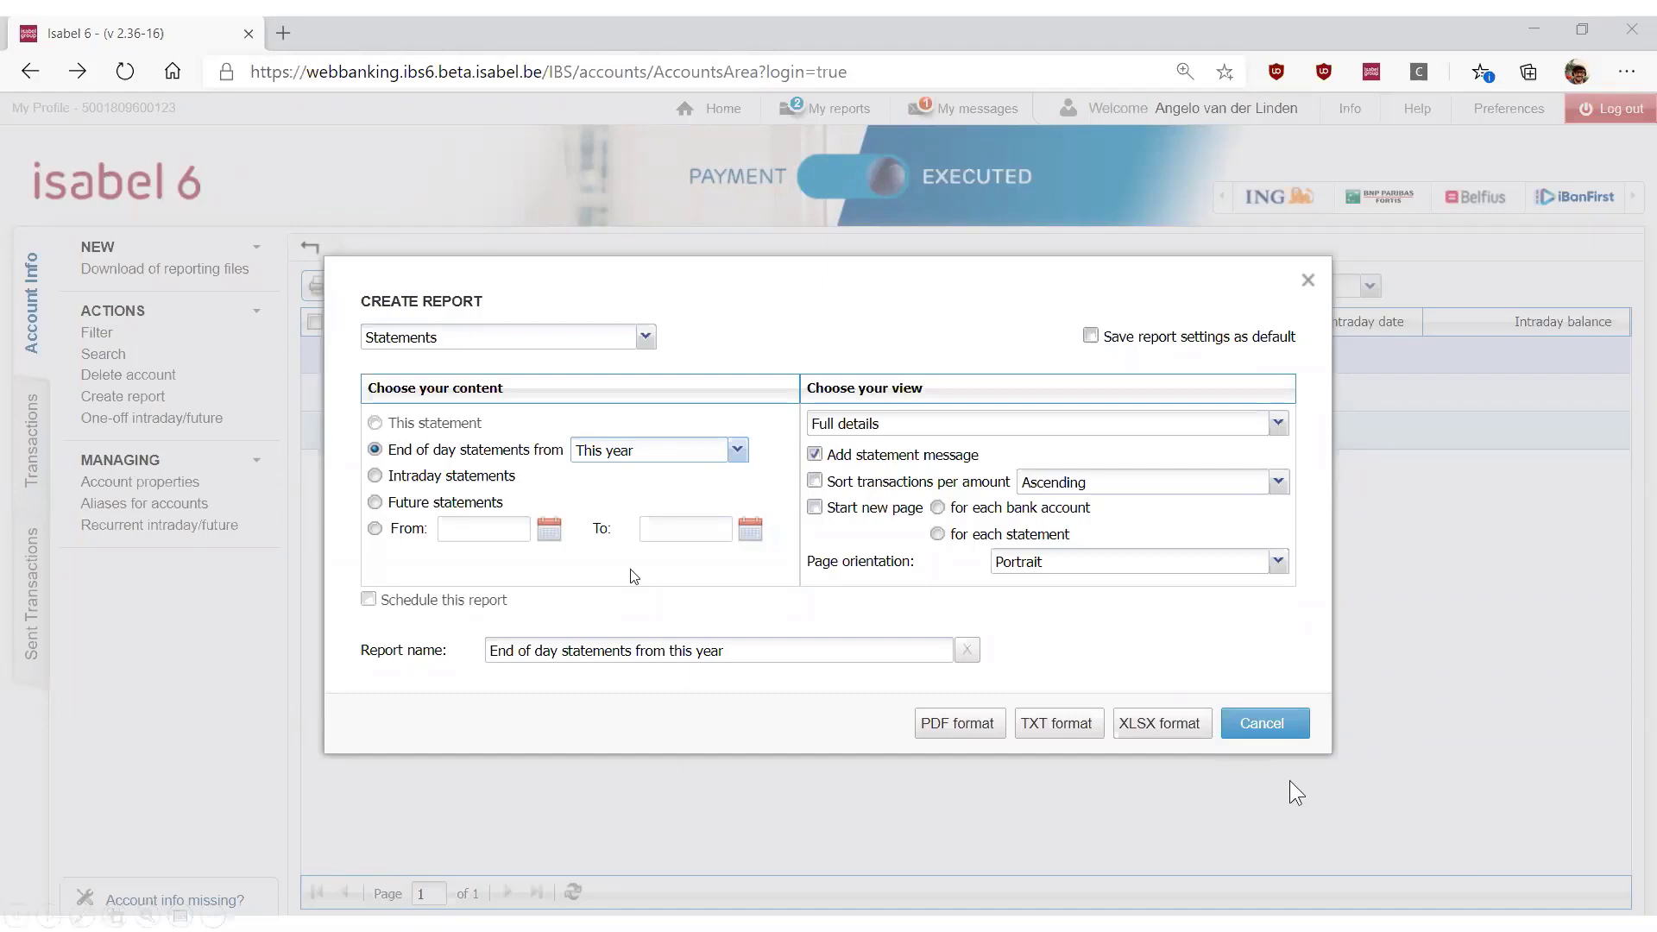
pyautogui.click(1190, 725)
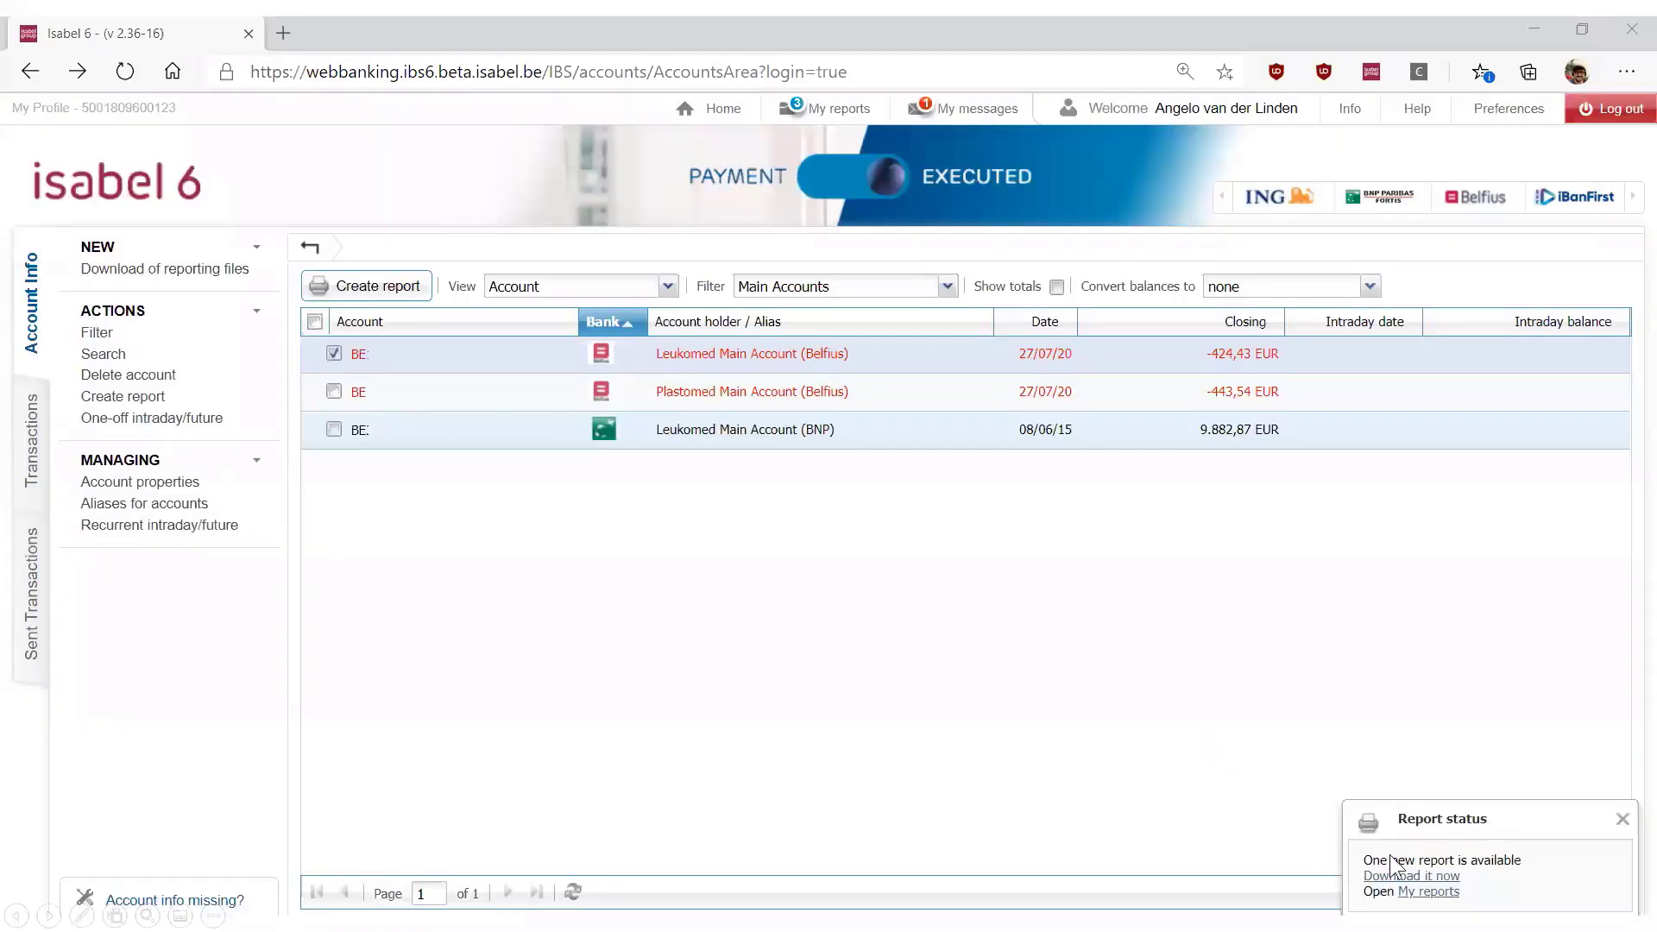
# Download the End of day statements from this year report and view the spreadsheet in Excel
pyautogui.click(843, 107)
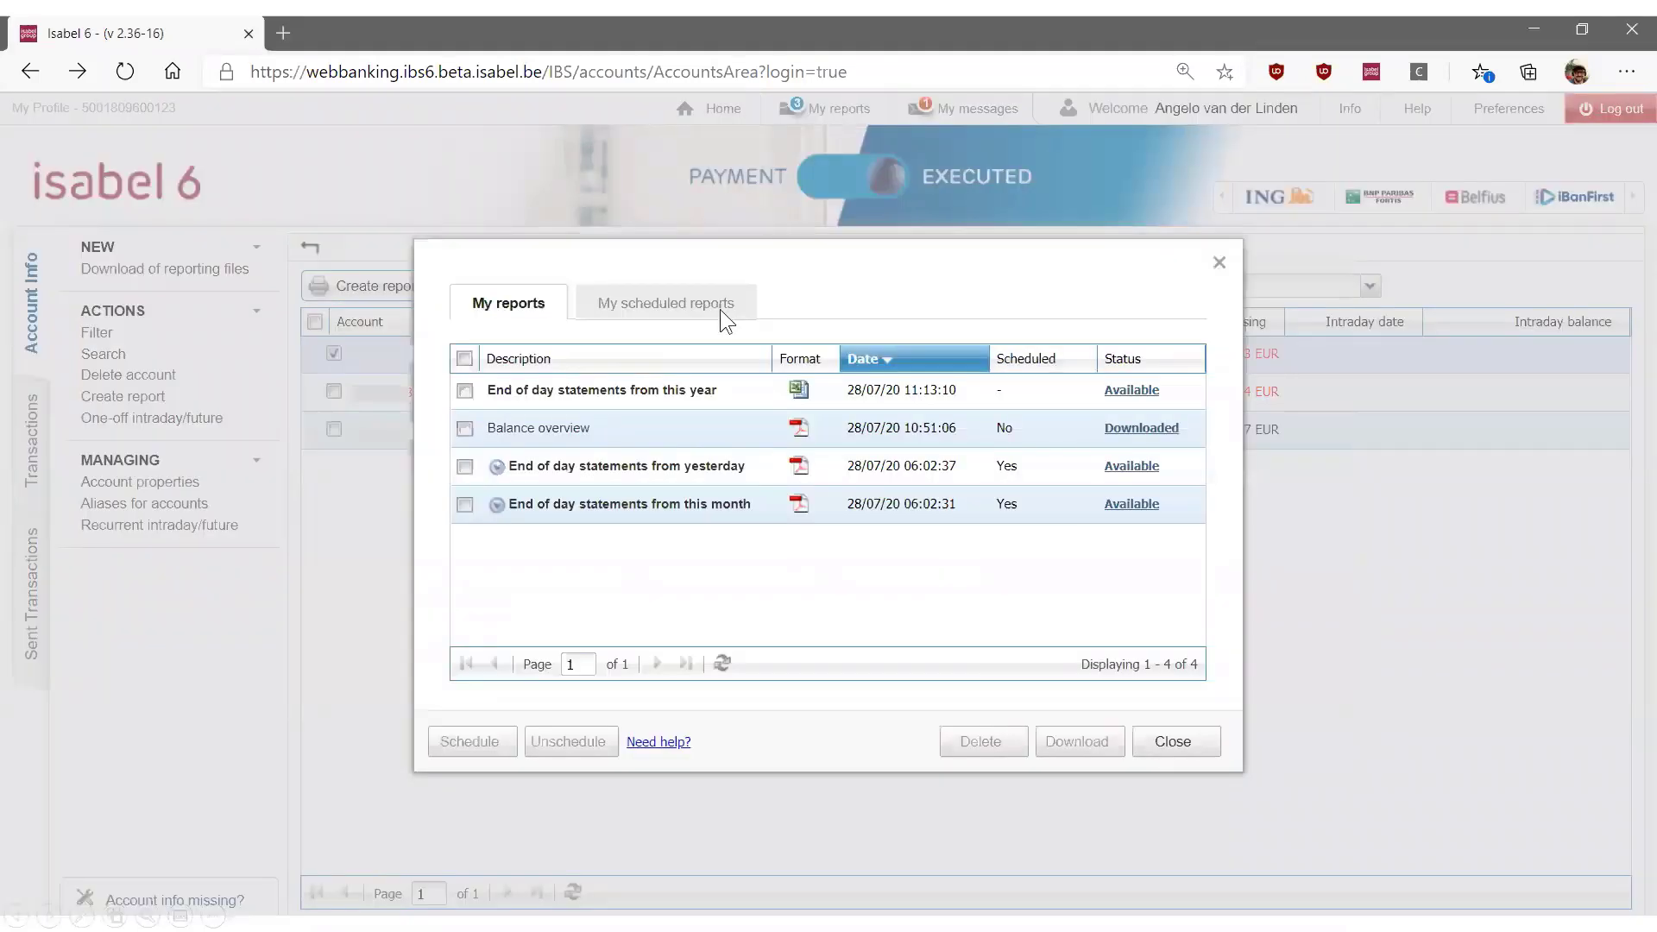
pyautogui.click(757, 387)
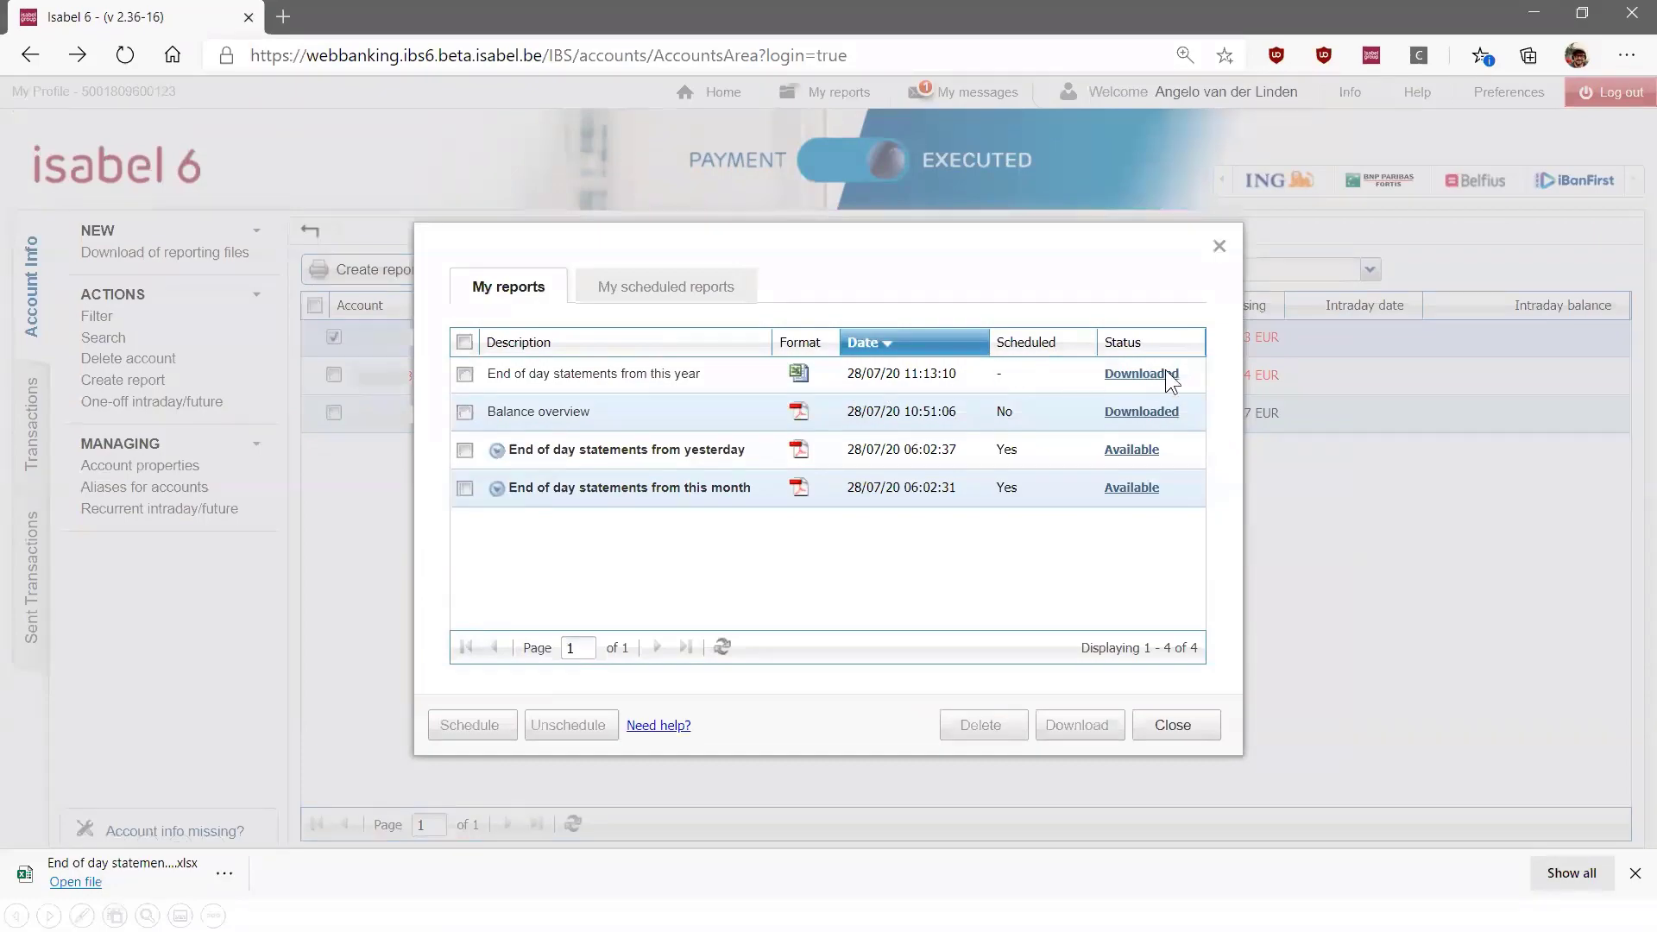
pyautogui.click(93, 872)
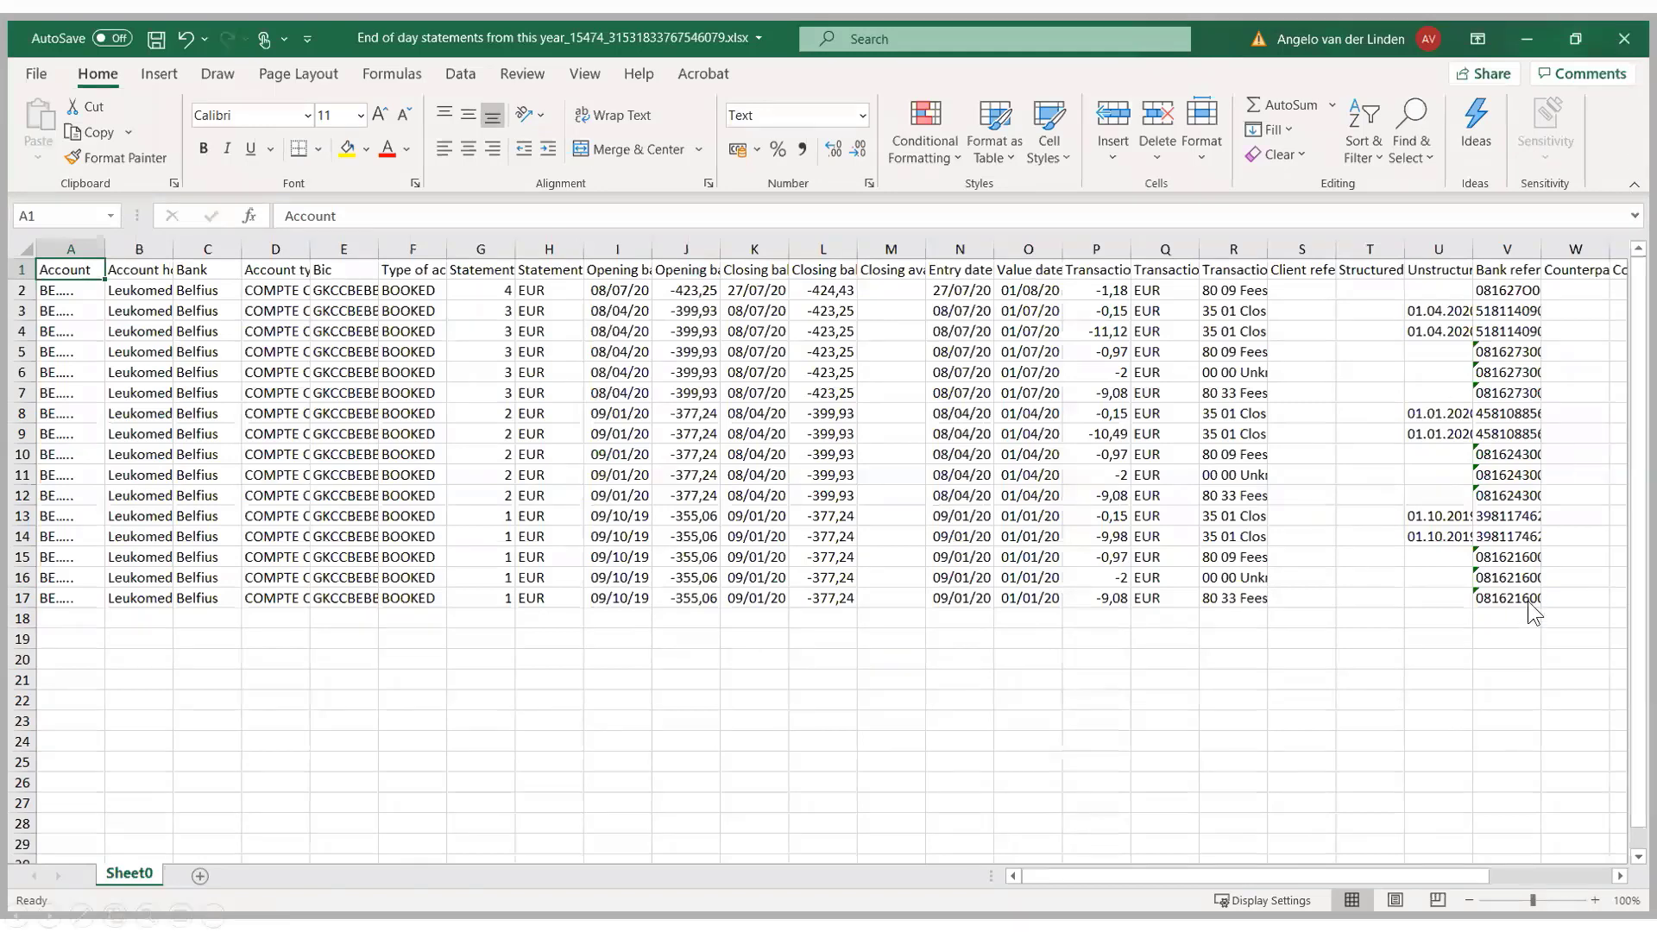
pyautogui.click(1486, 442)
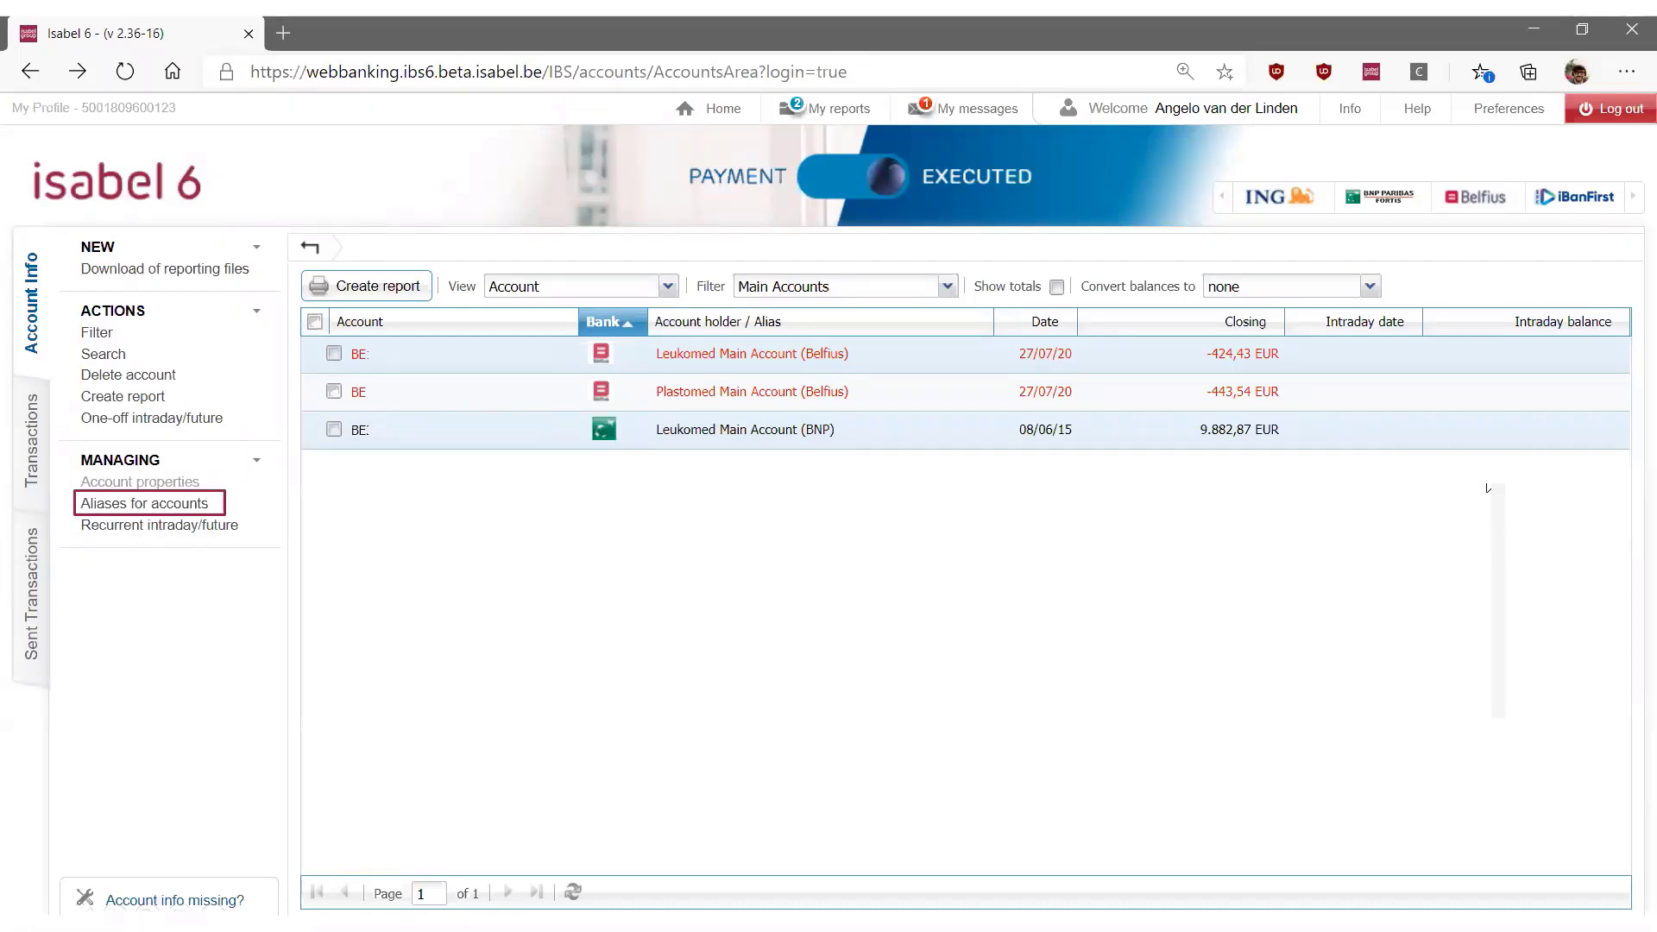
# Review the aliases for accounts and accept the list
pyautogui.click(190, 503)
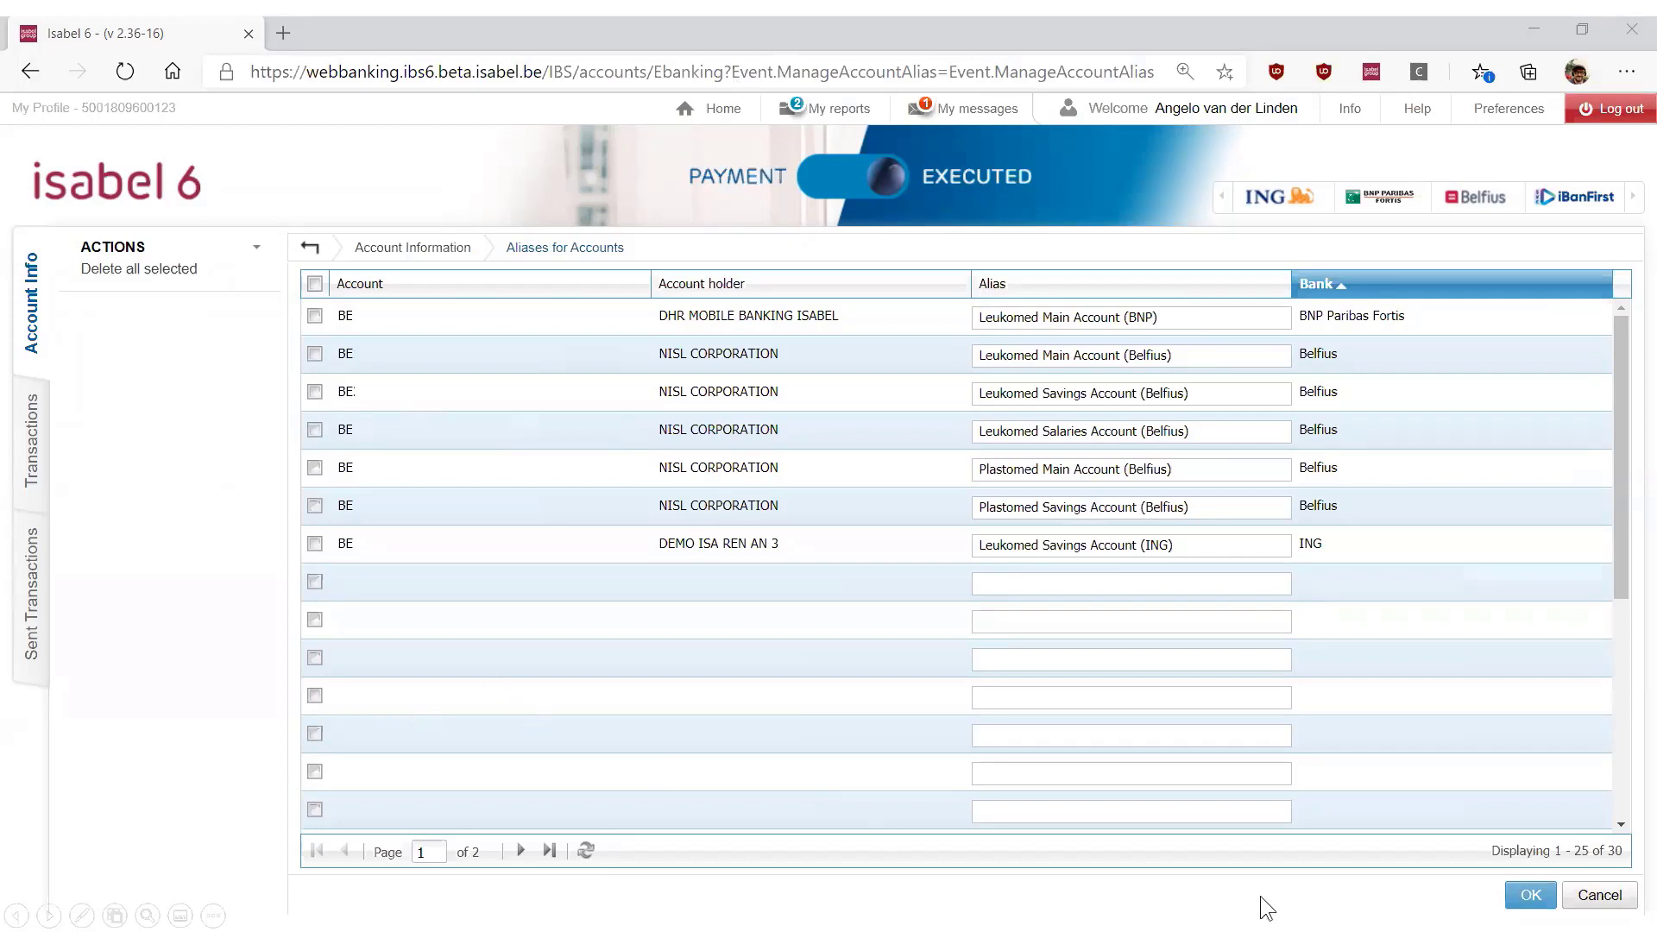
pyautogui.click(1529, 897)
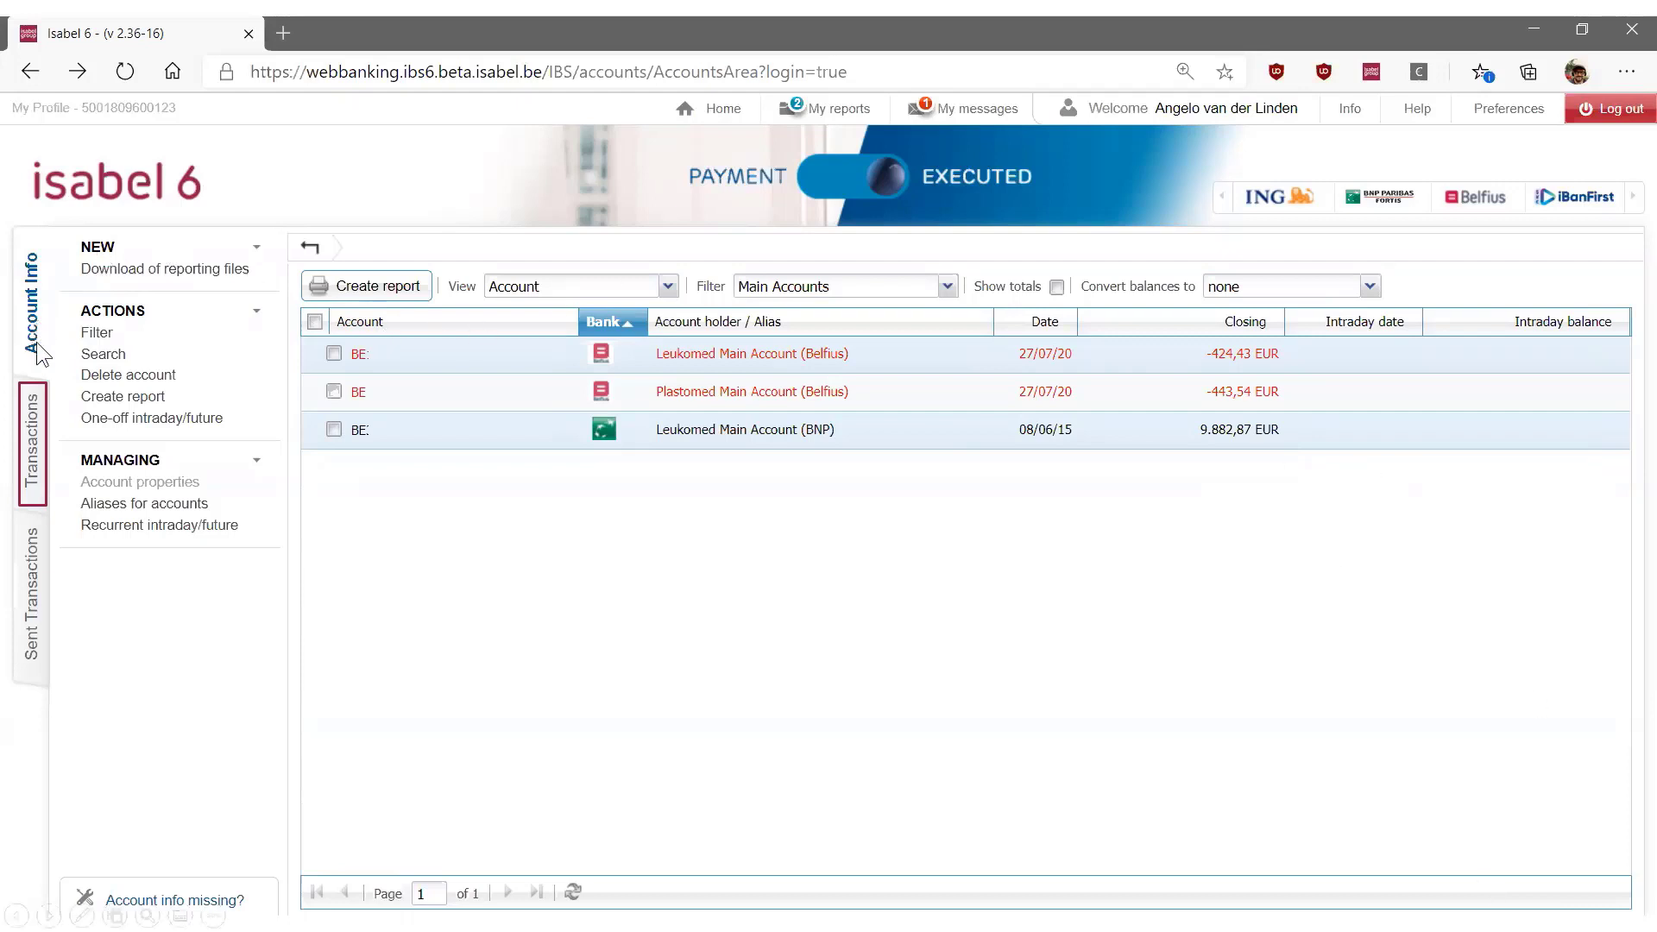
# Enter a 200 EUR payment from Plastomed (EUR) iBanFirst to beneficiary Bambi NV with an invoice reference as message, and finish it
pyautogui.click(33, 432)
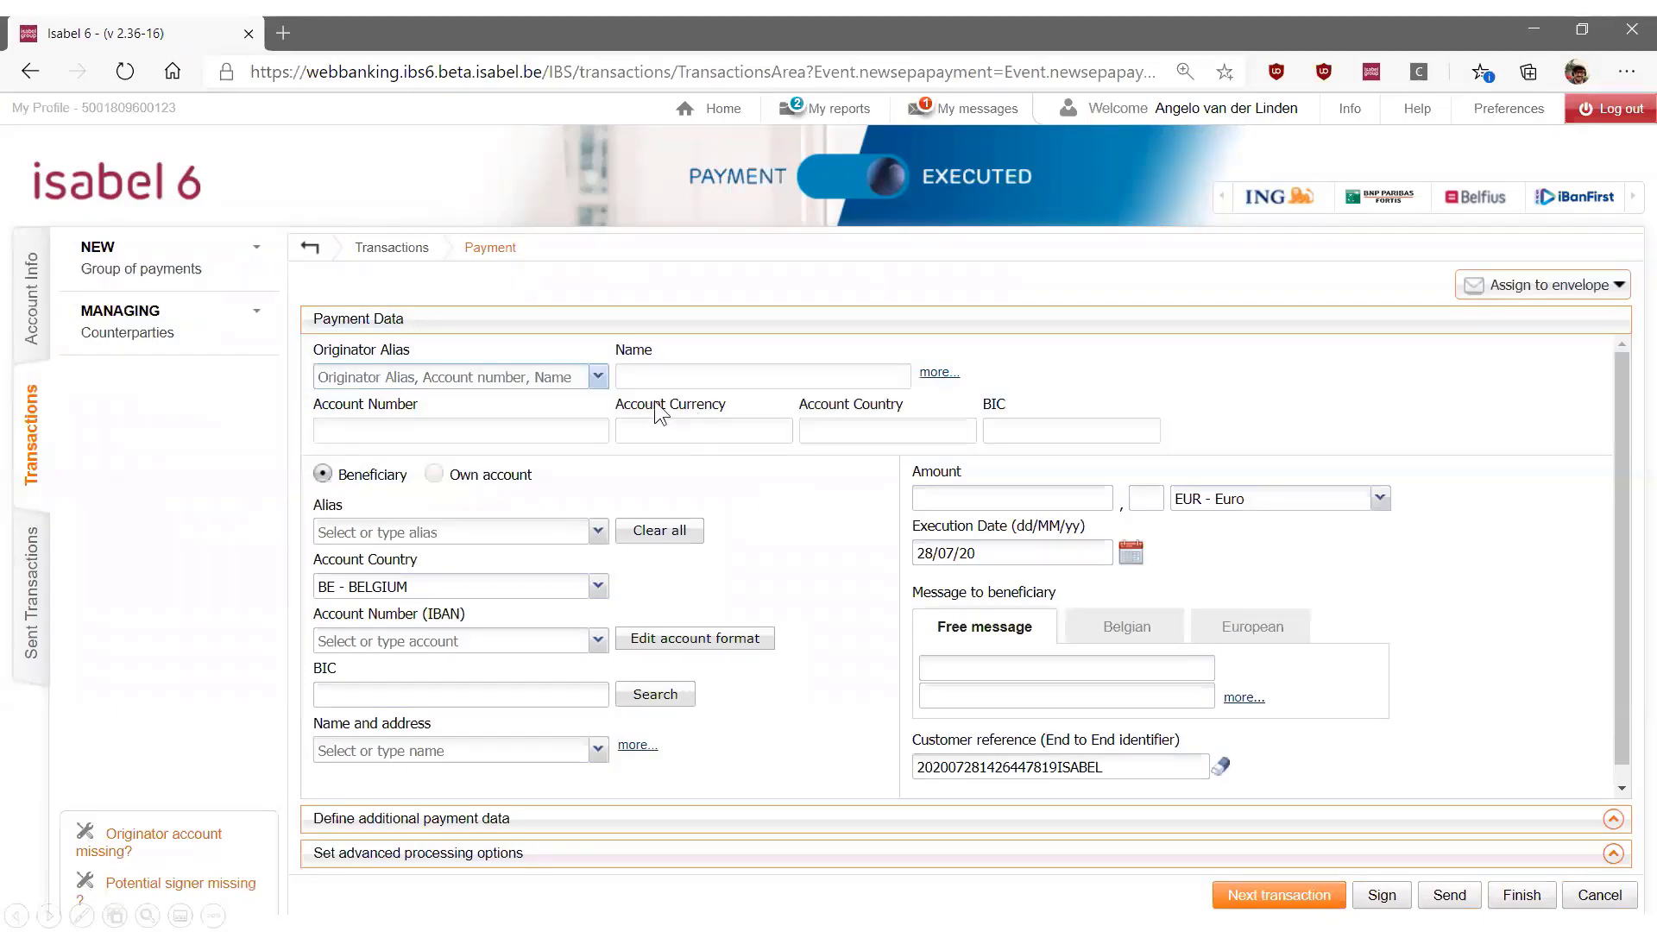
pyautogui.click(600, 382)
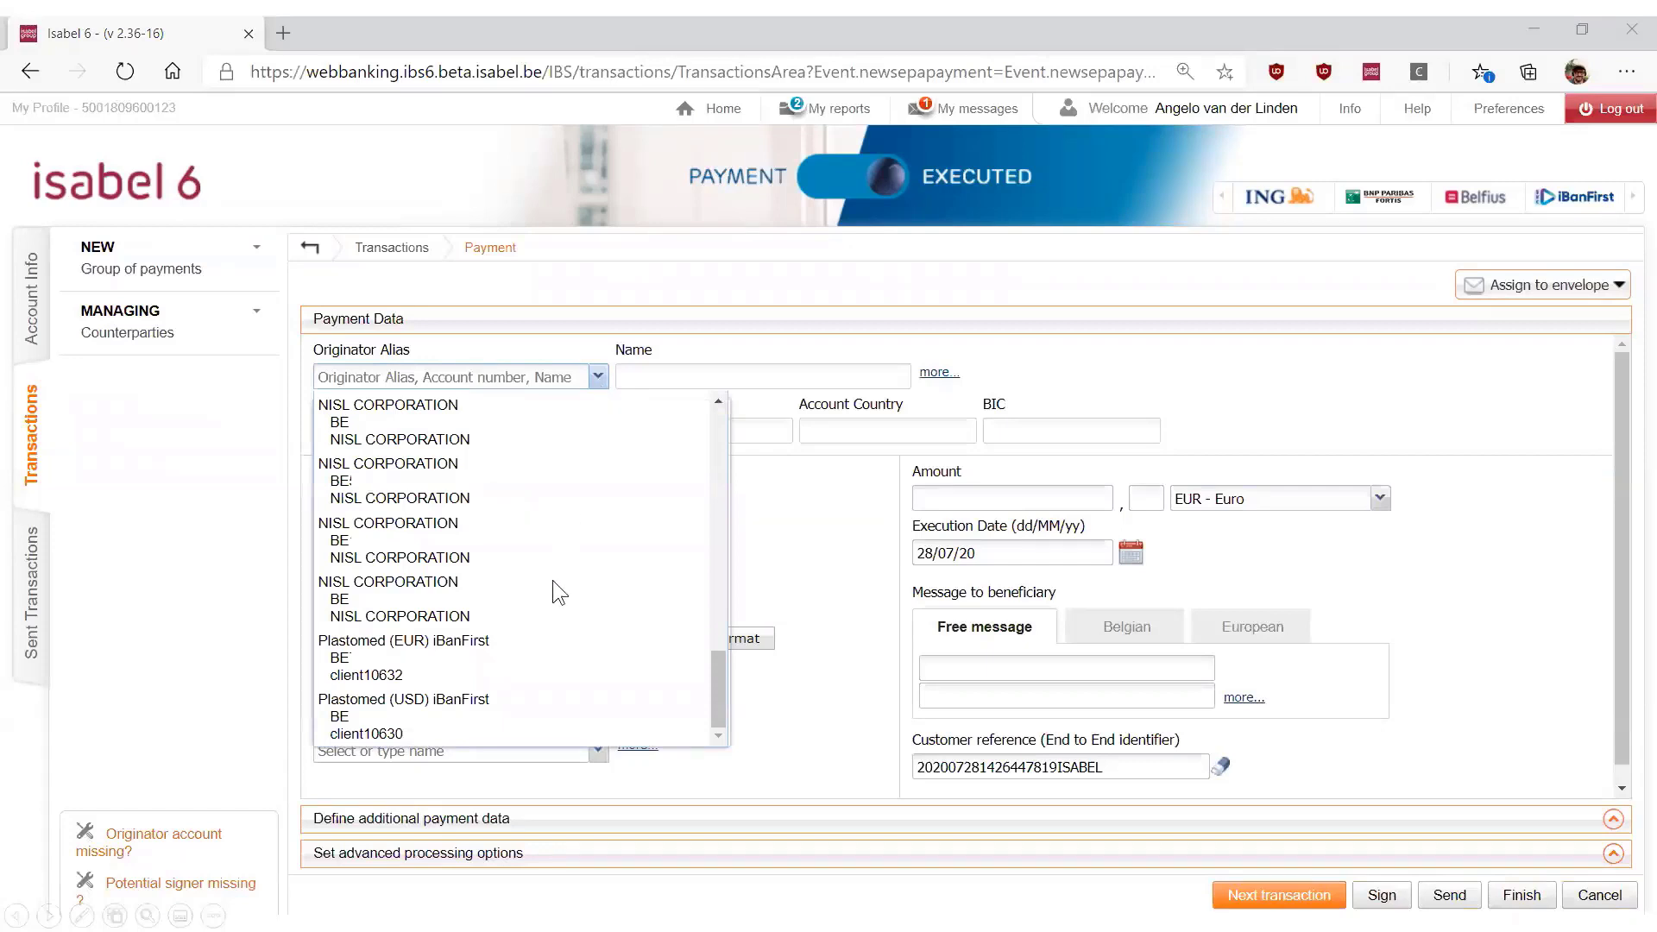
pyautogui.click(466, 653)
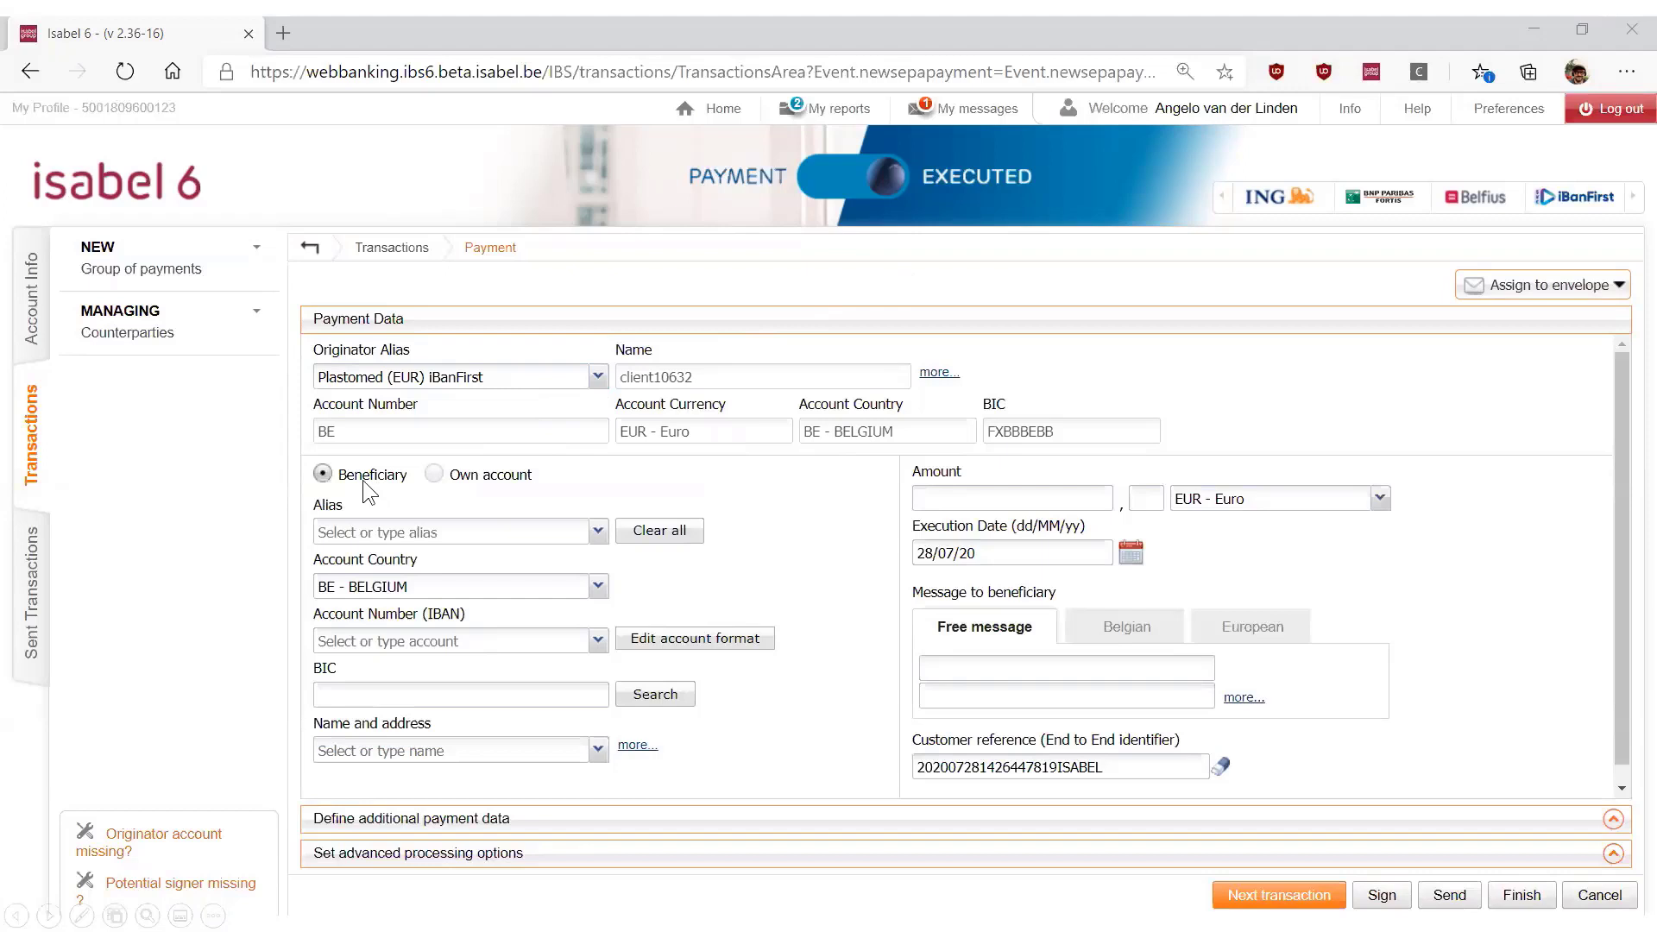
pyautogui.click(597, 531)
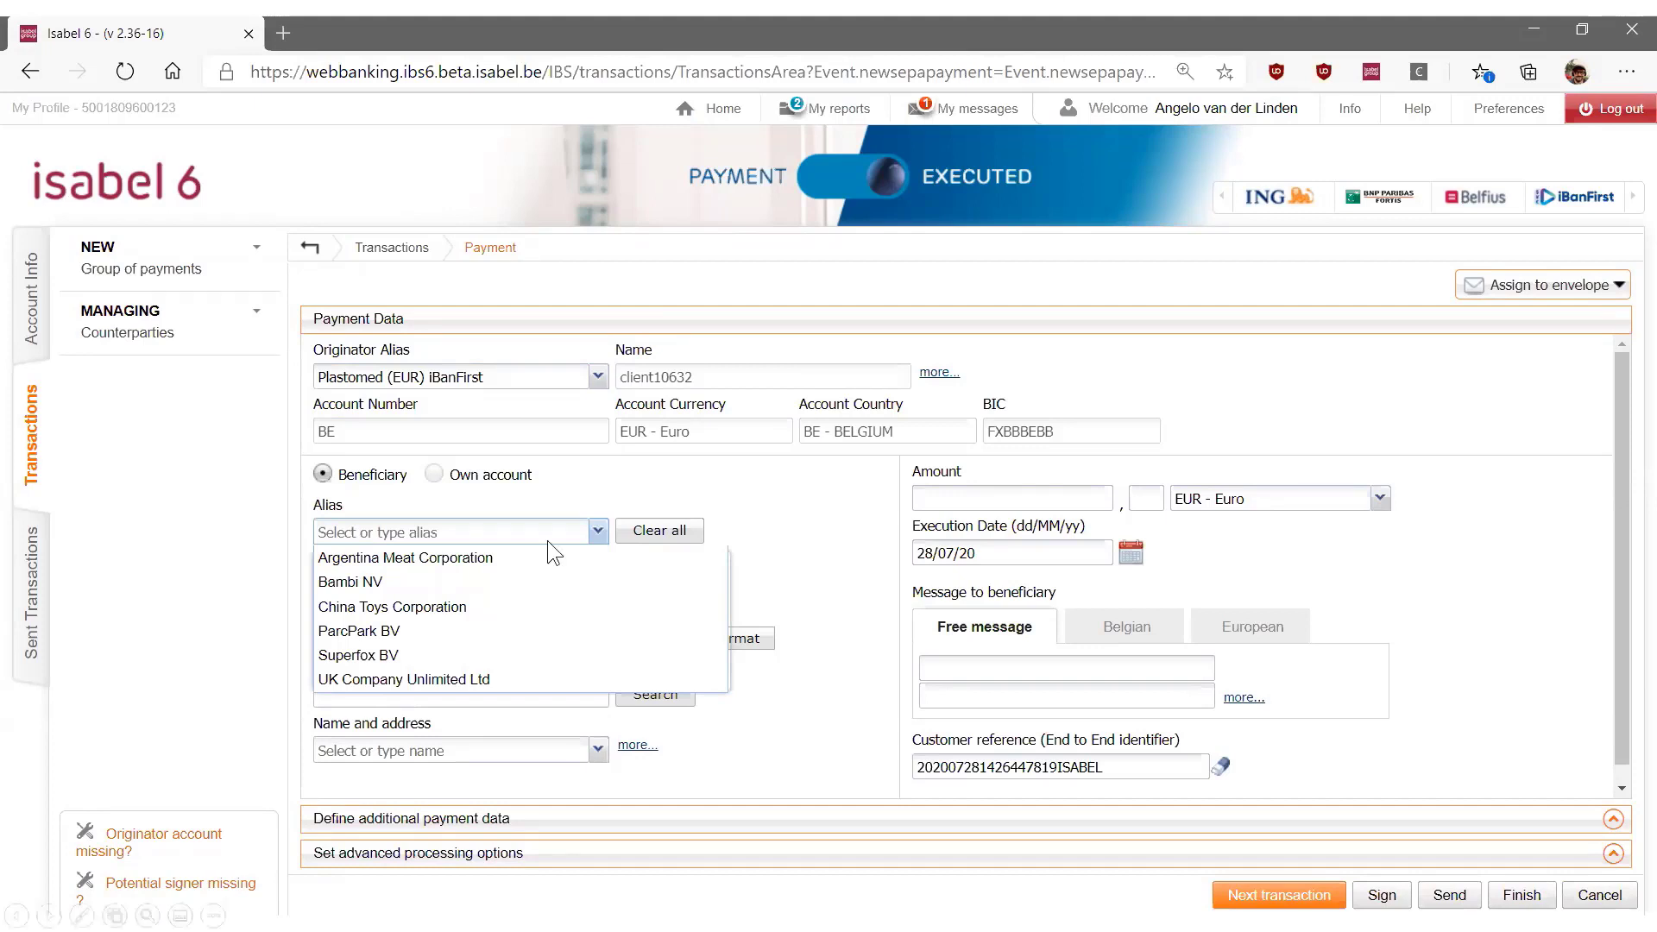
pyautogui.click(343, 583)
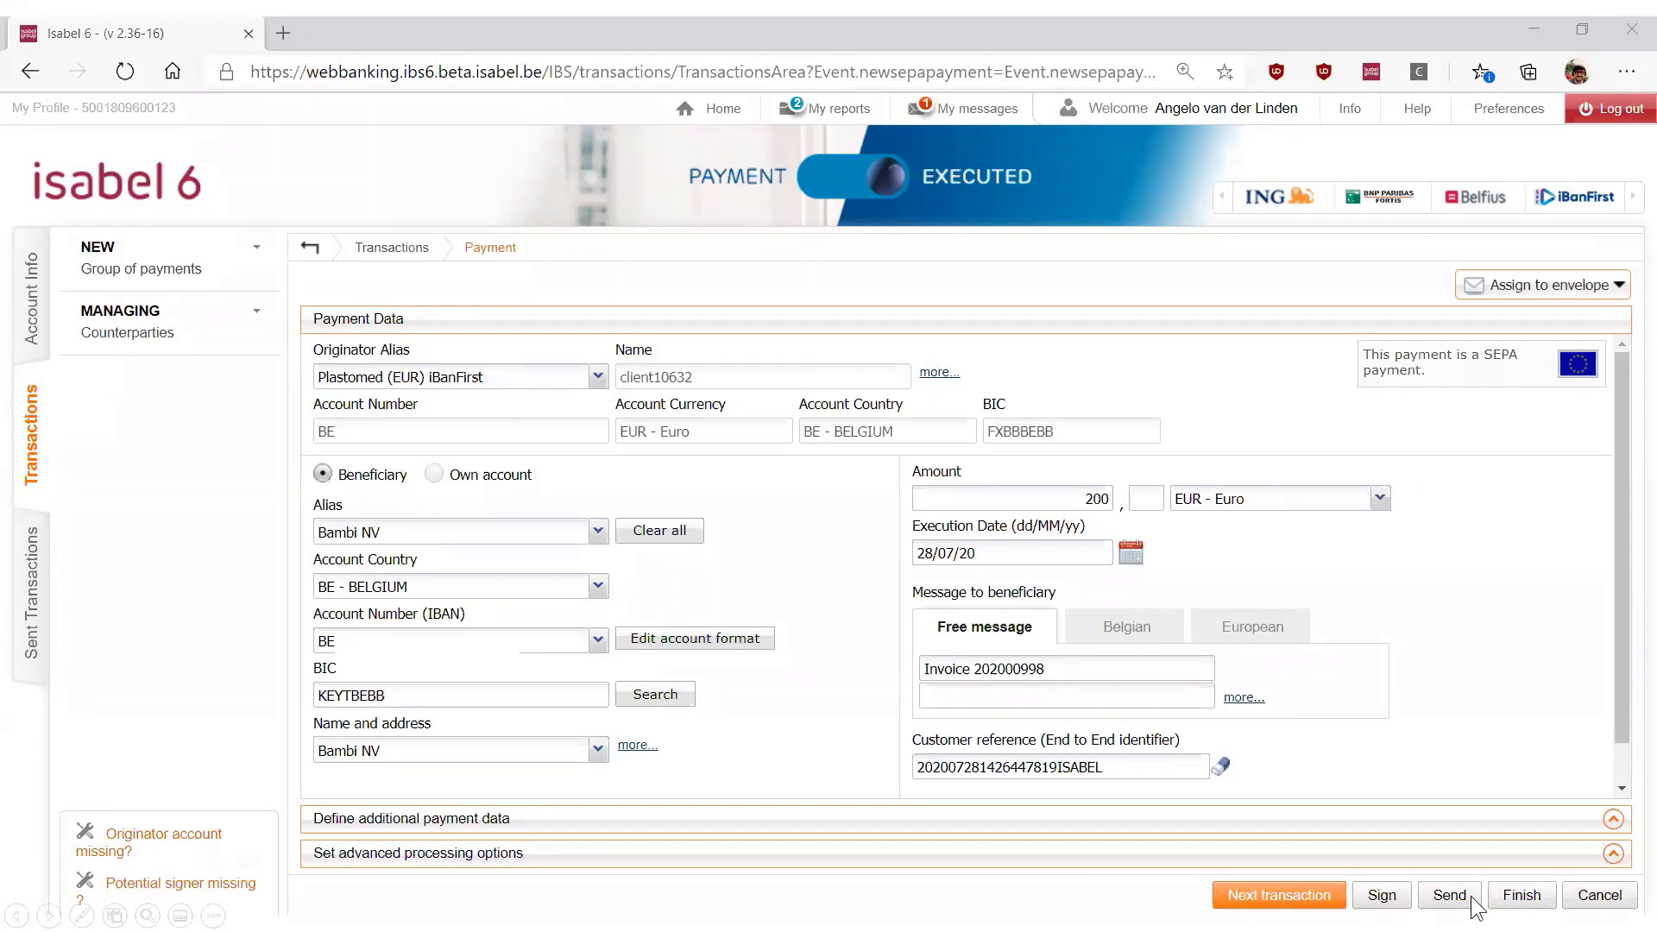
pyautogui.click(1521, 895)
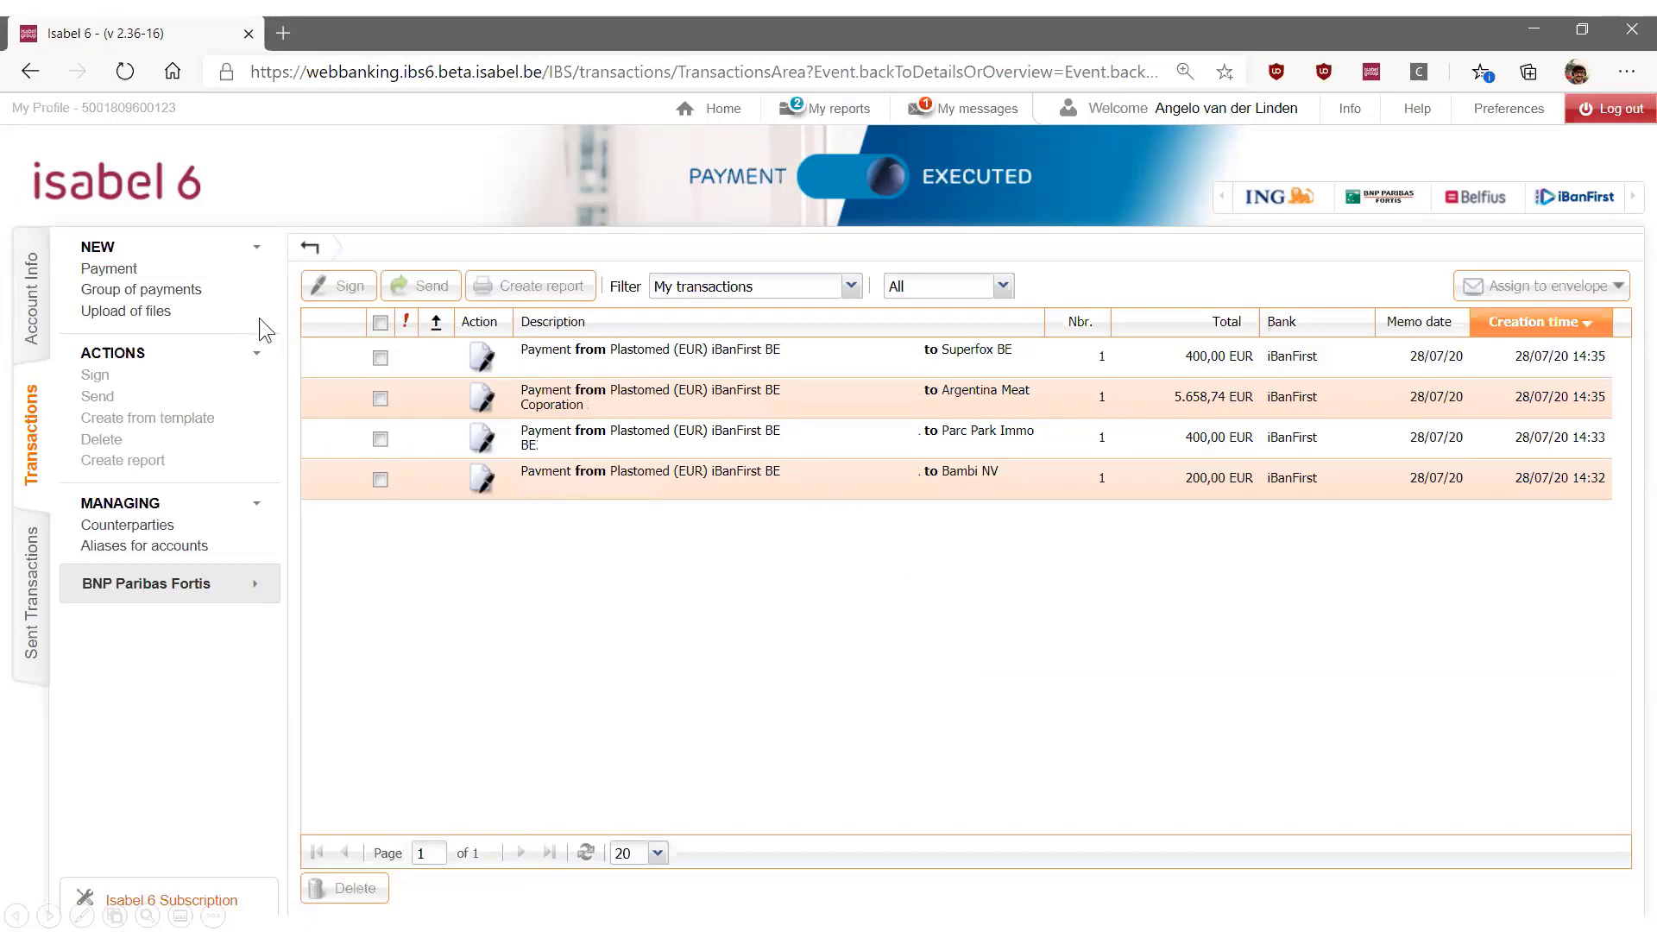
# Select all payments in My transactions and sign them with the Isabel Smartcard
pyautogui.click(380, 323)
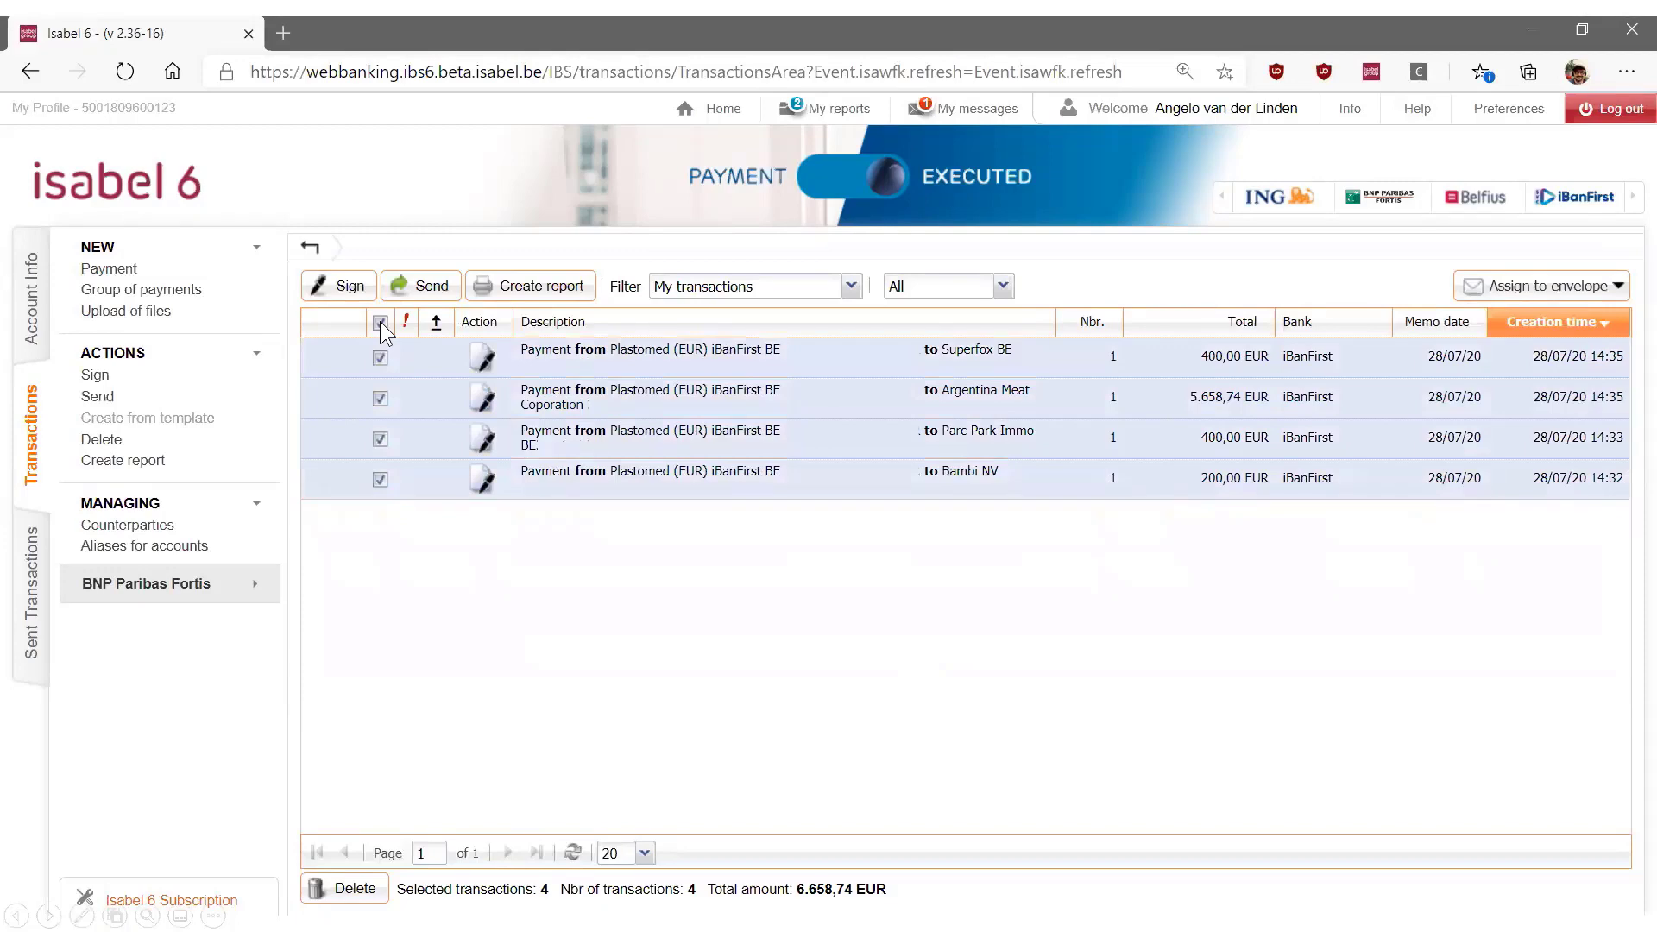
pyautogui.click(338, 287)
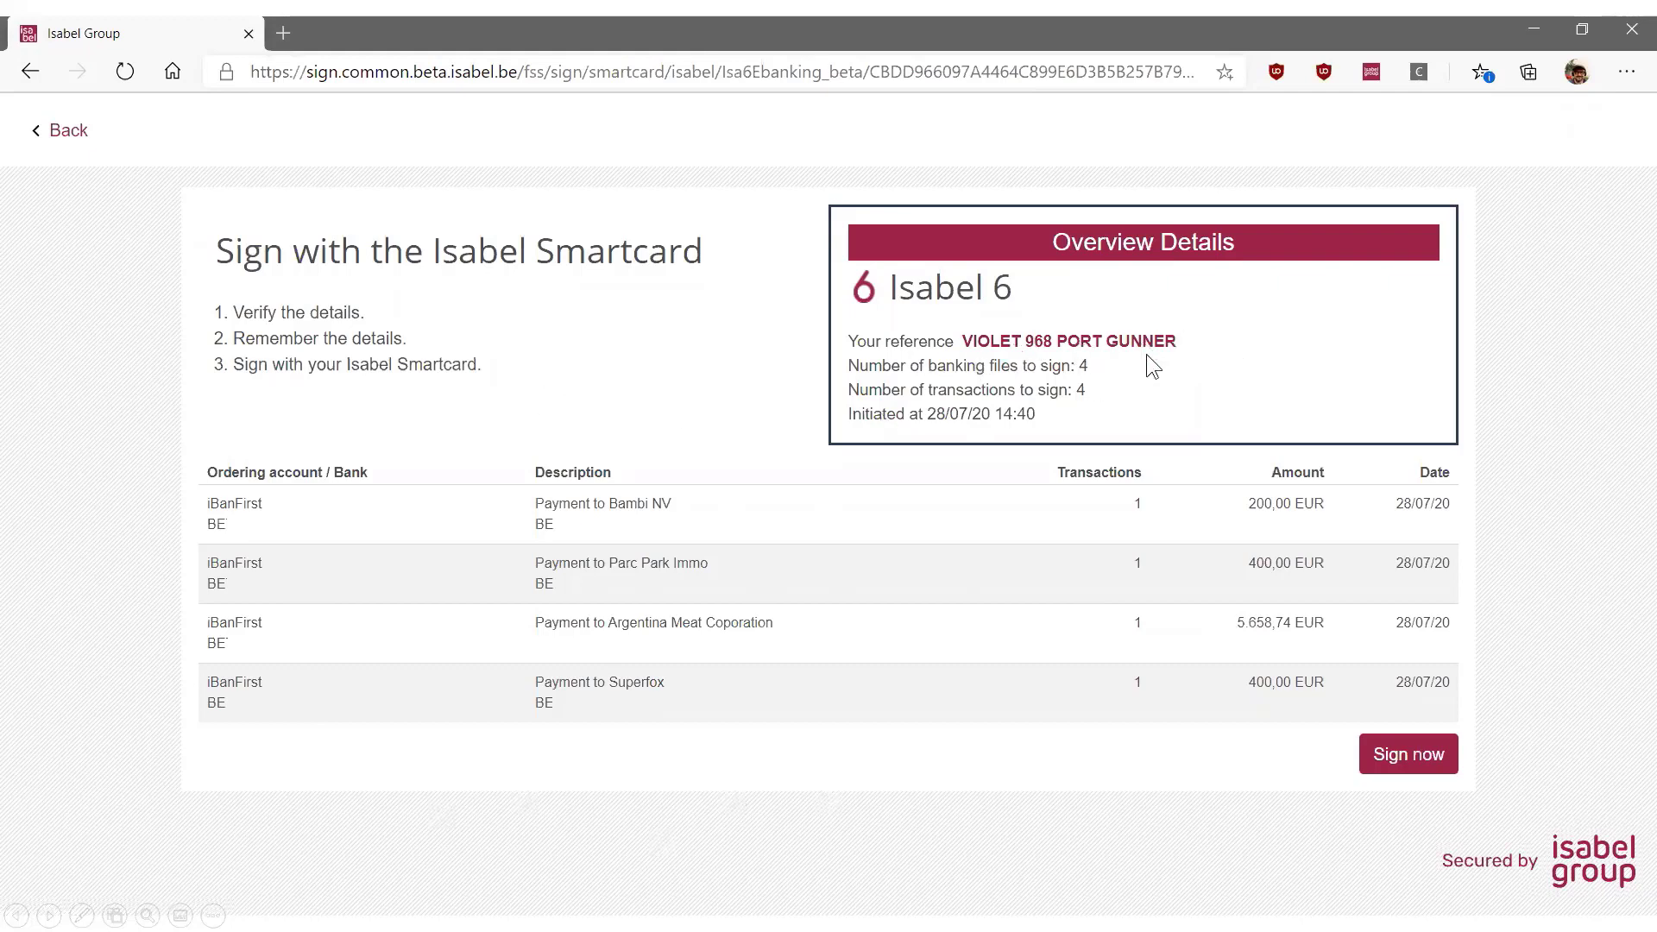
pyautogui.click(1394, 757)
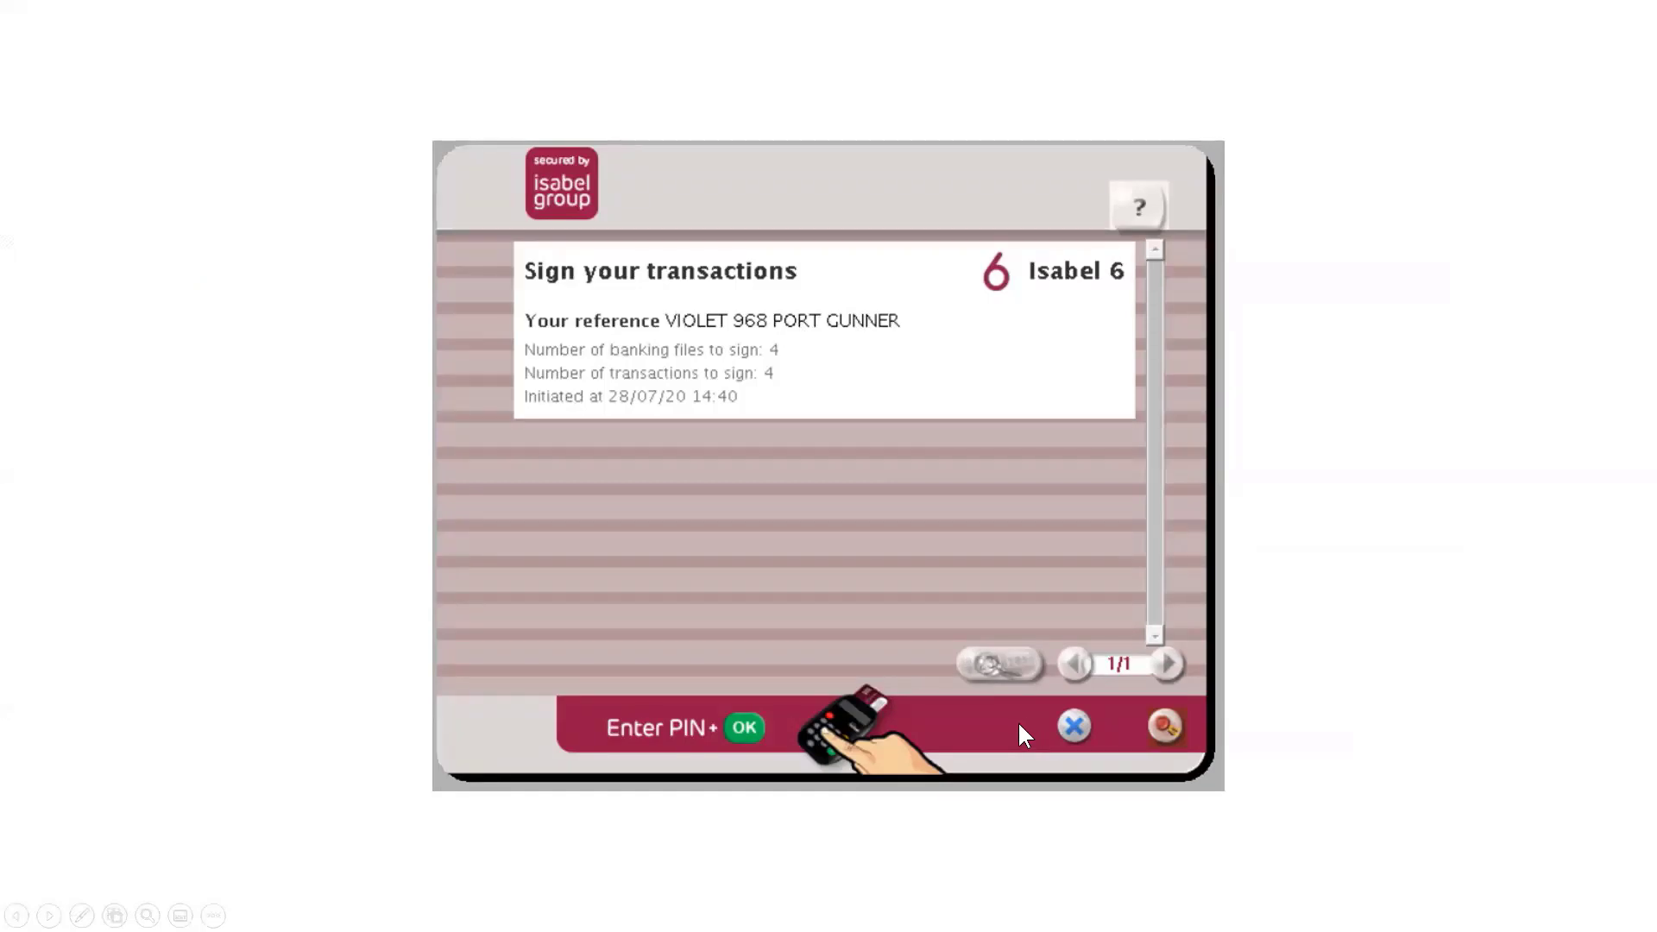
pyautogui.click(813, 580)
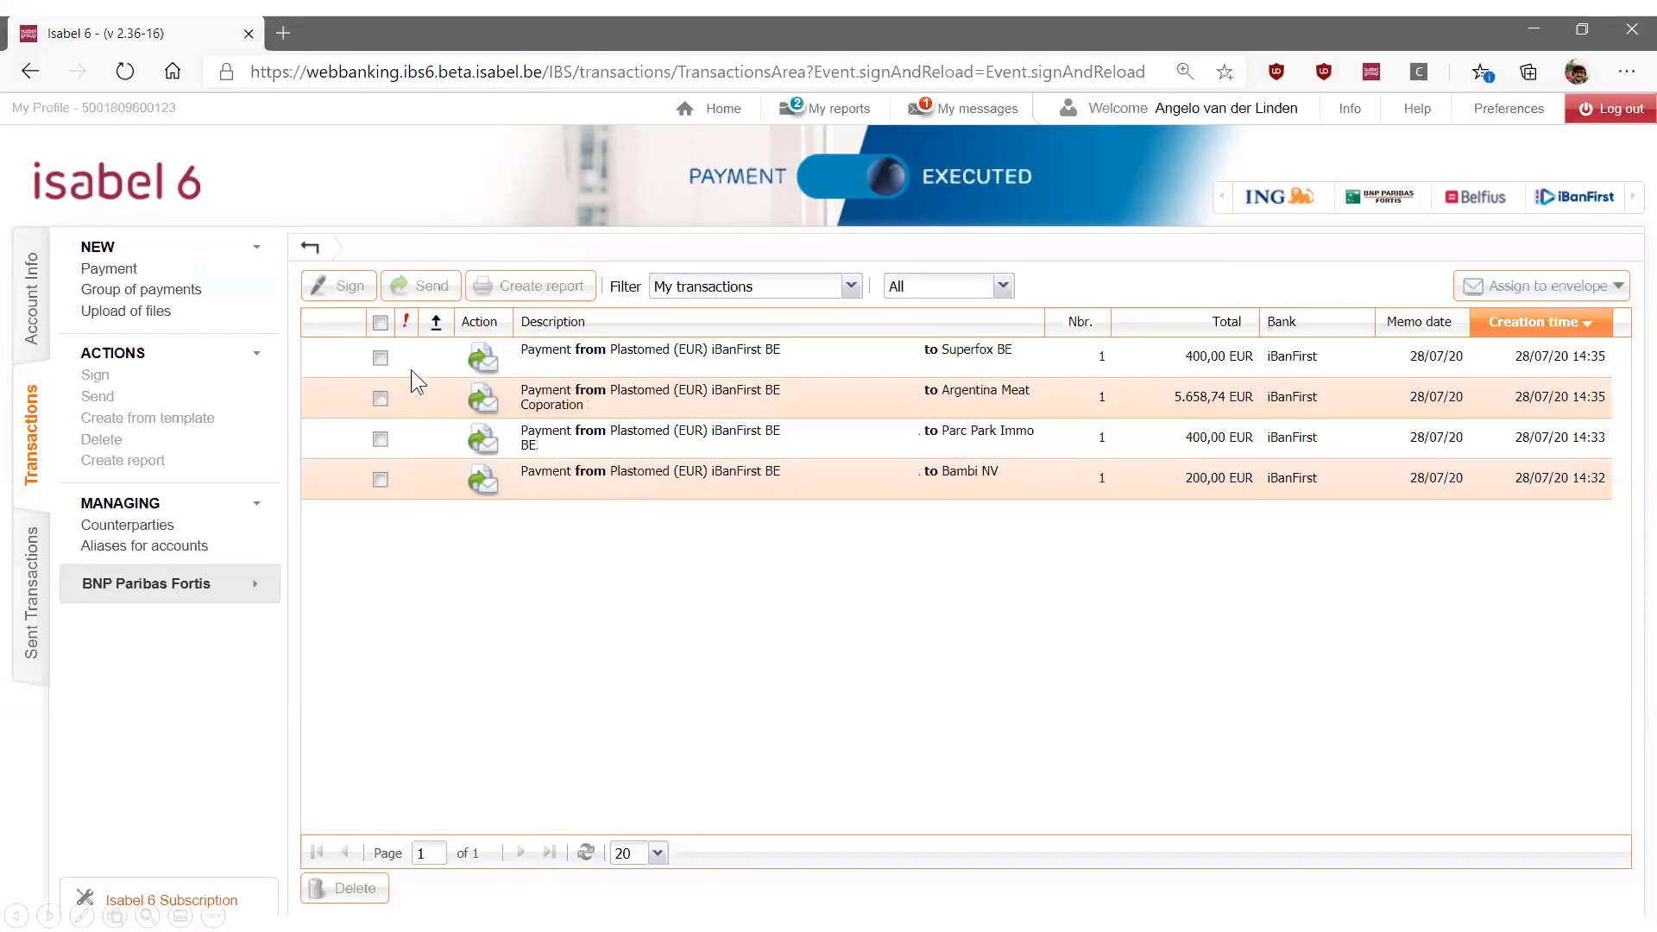
# Send all the signed payments to the bank and view the sent transactions
pyautogui.click(377, 319)
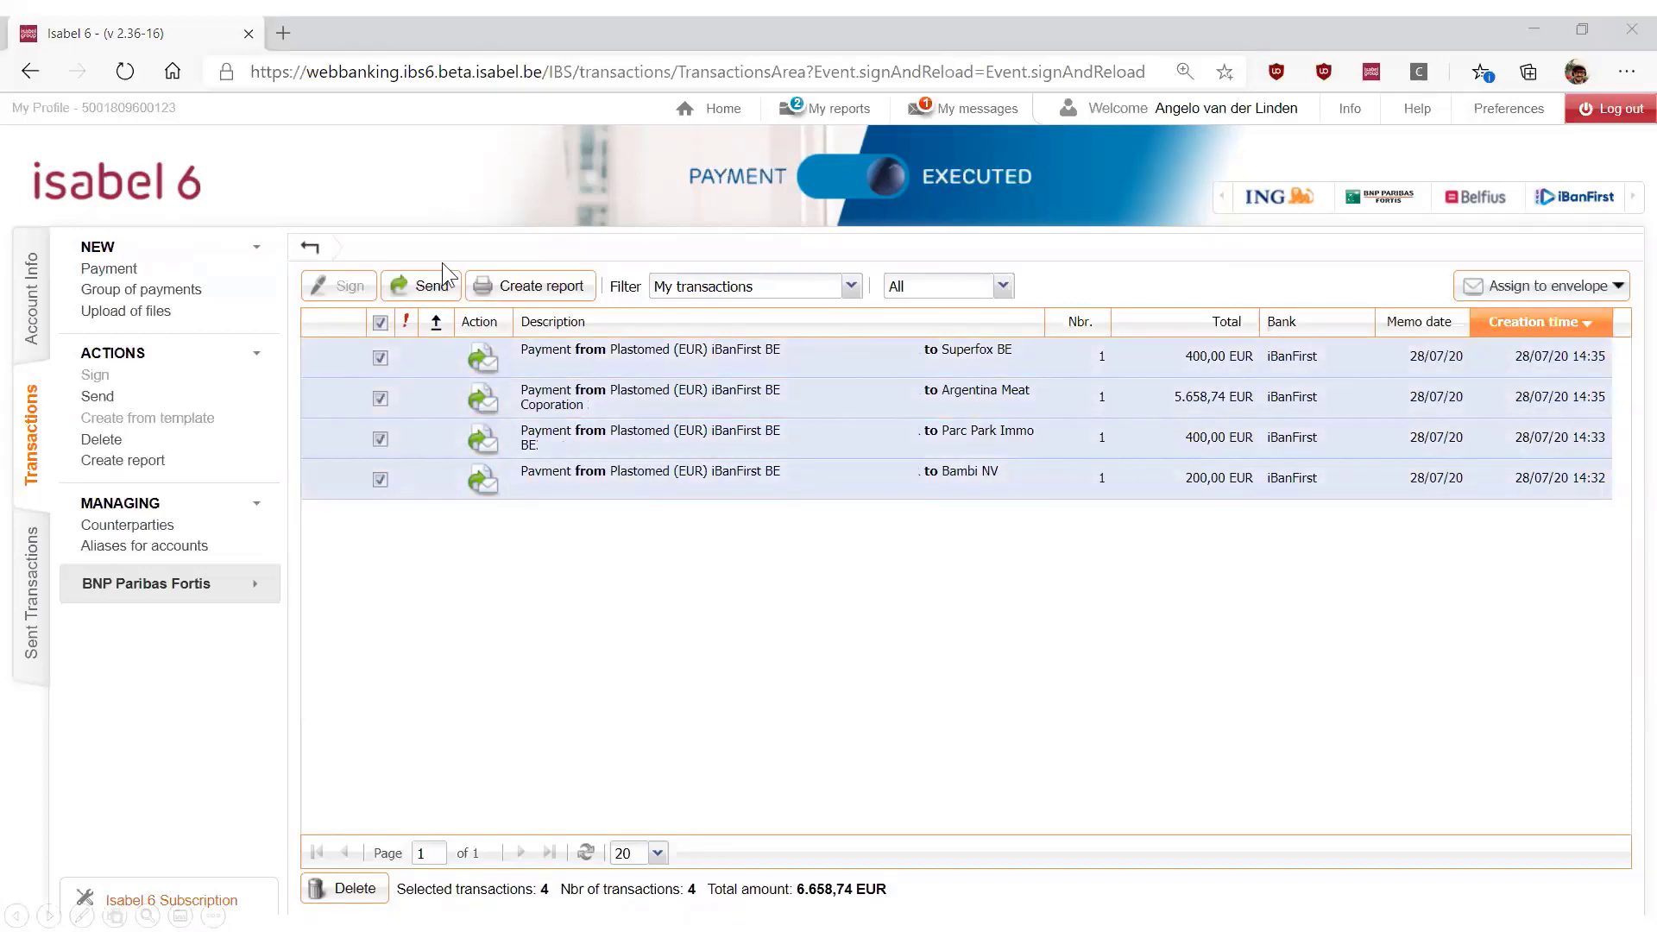
pyautogui.click(431, 287)
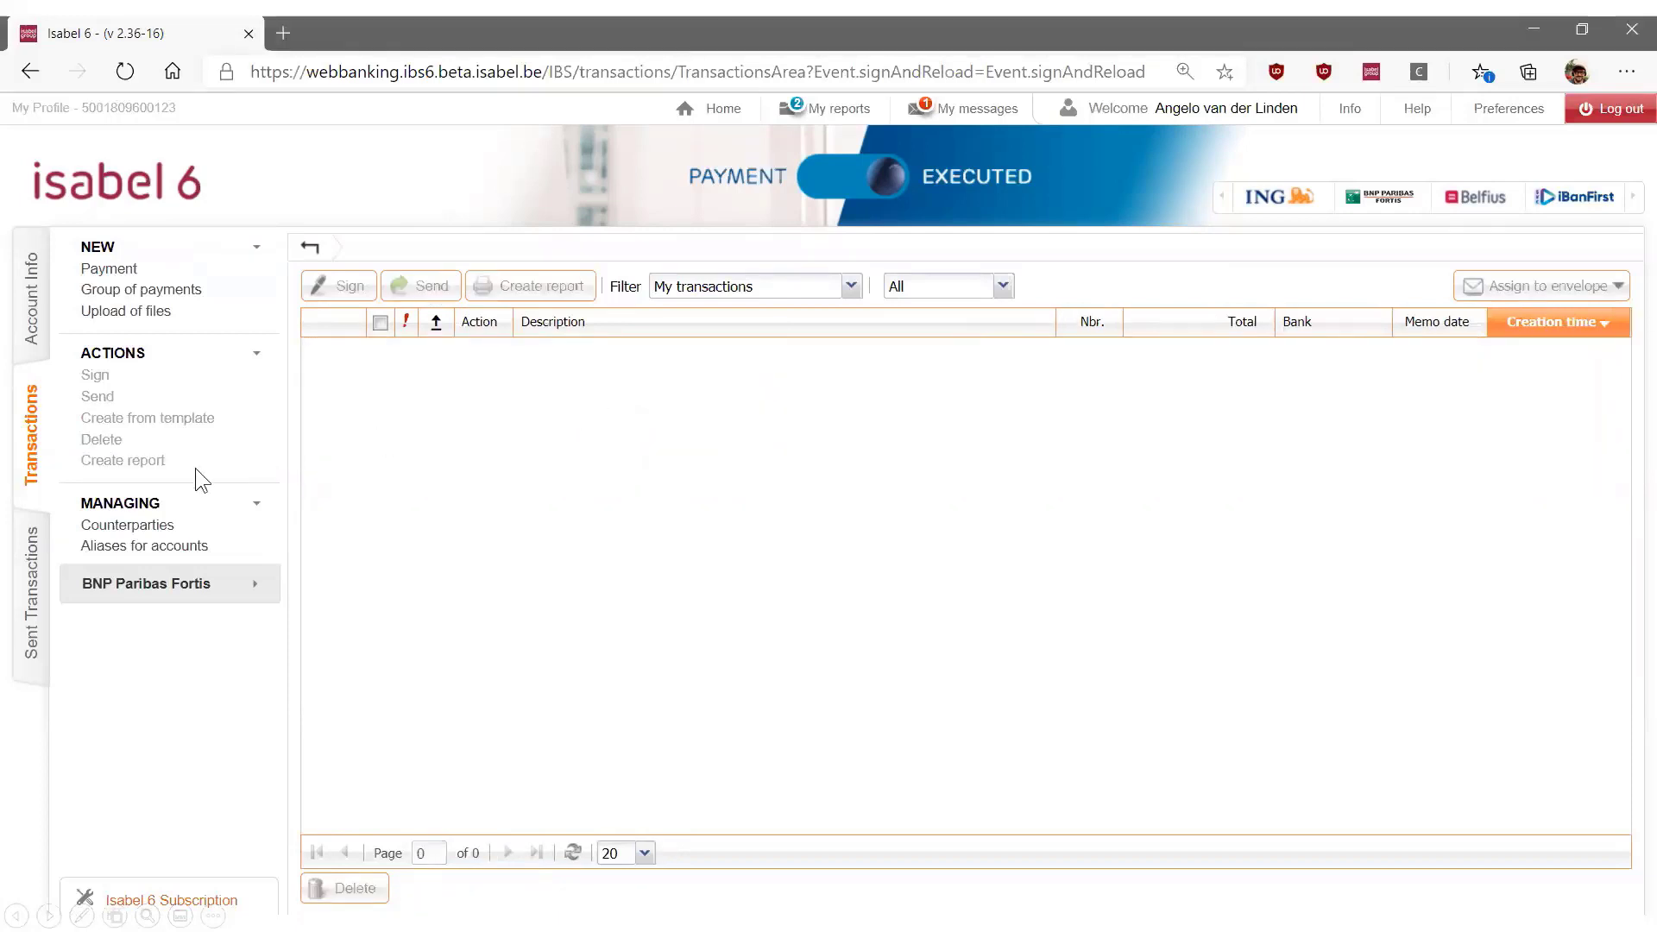
pyautogui.click(32, 584)
# Filter the transactions on My templates and create a payment group from the Recurring Payments template
pyautogui.click(851, 286)
pyautogui.click(755, 363)
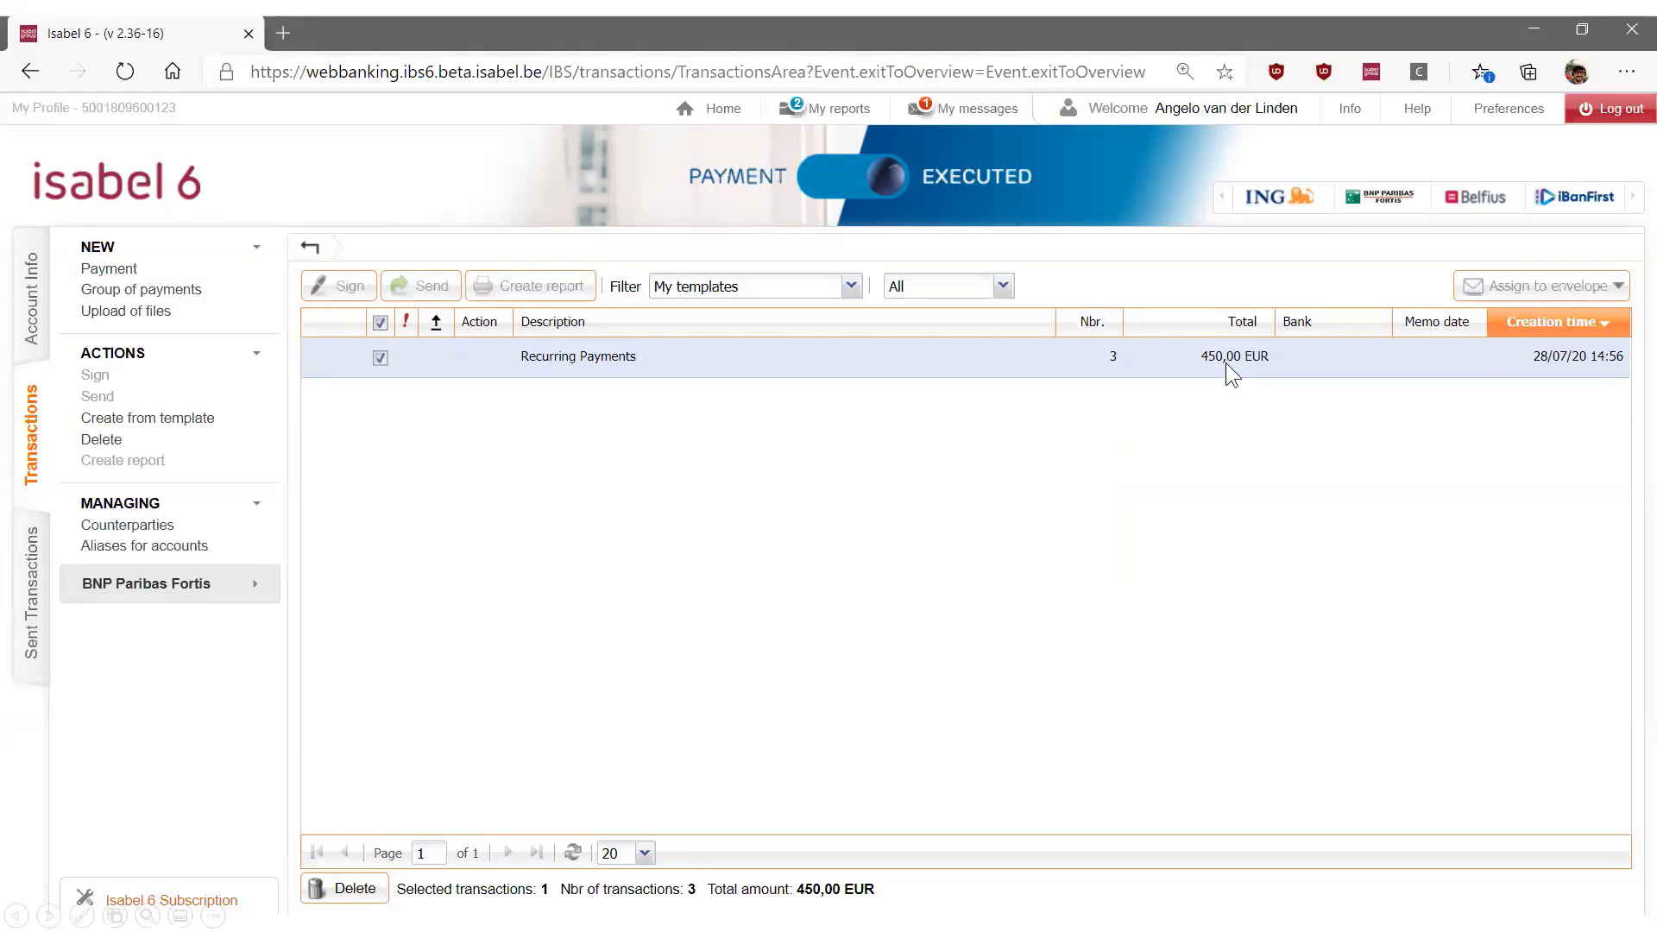
pyautogui.doubleClick(931, 350)
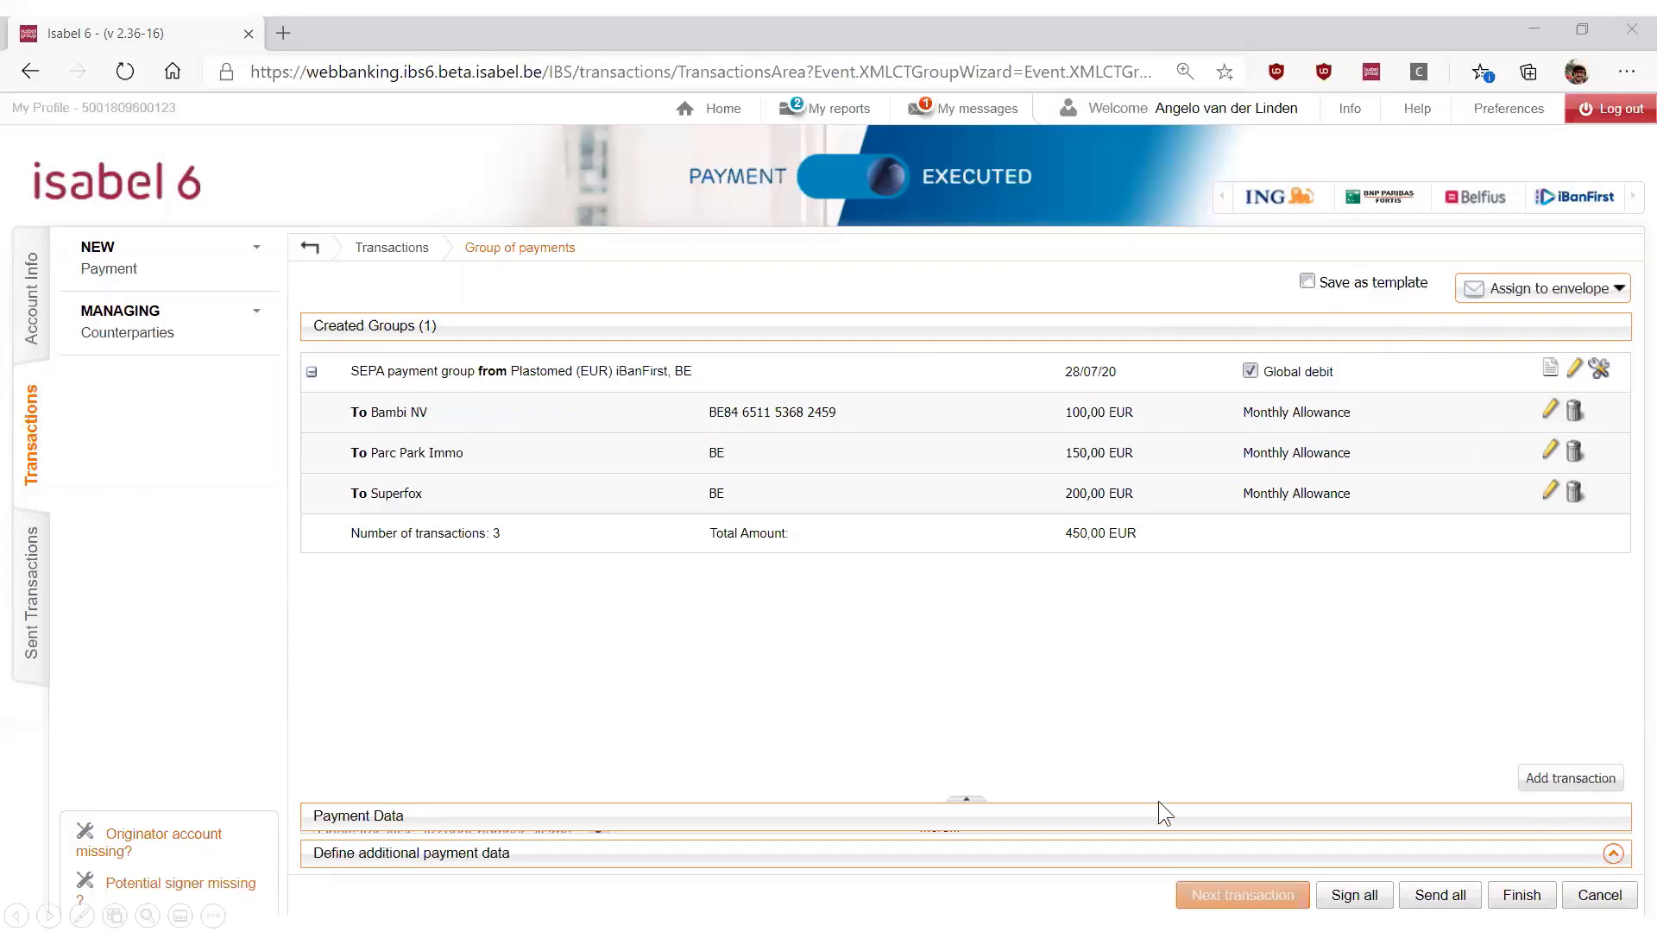
pyautogui.click(770, 677)
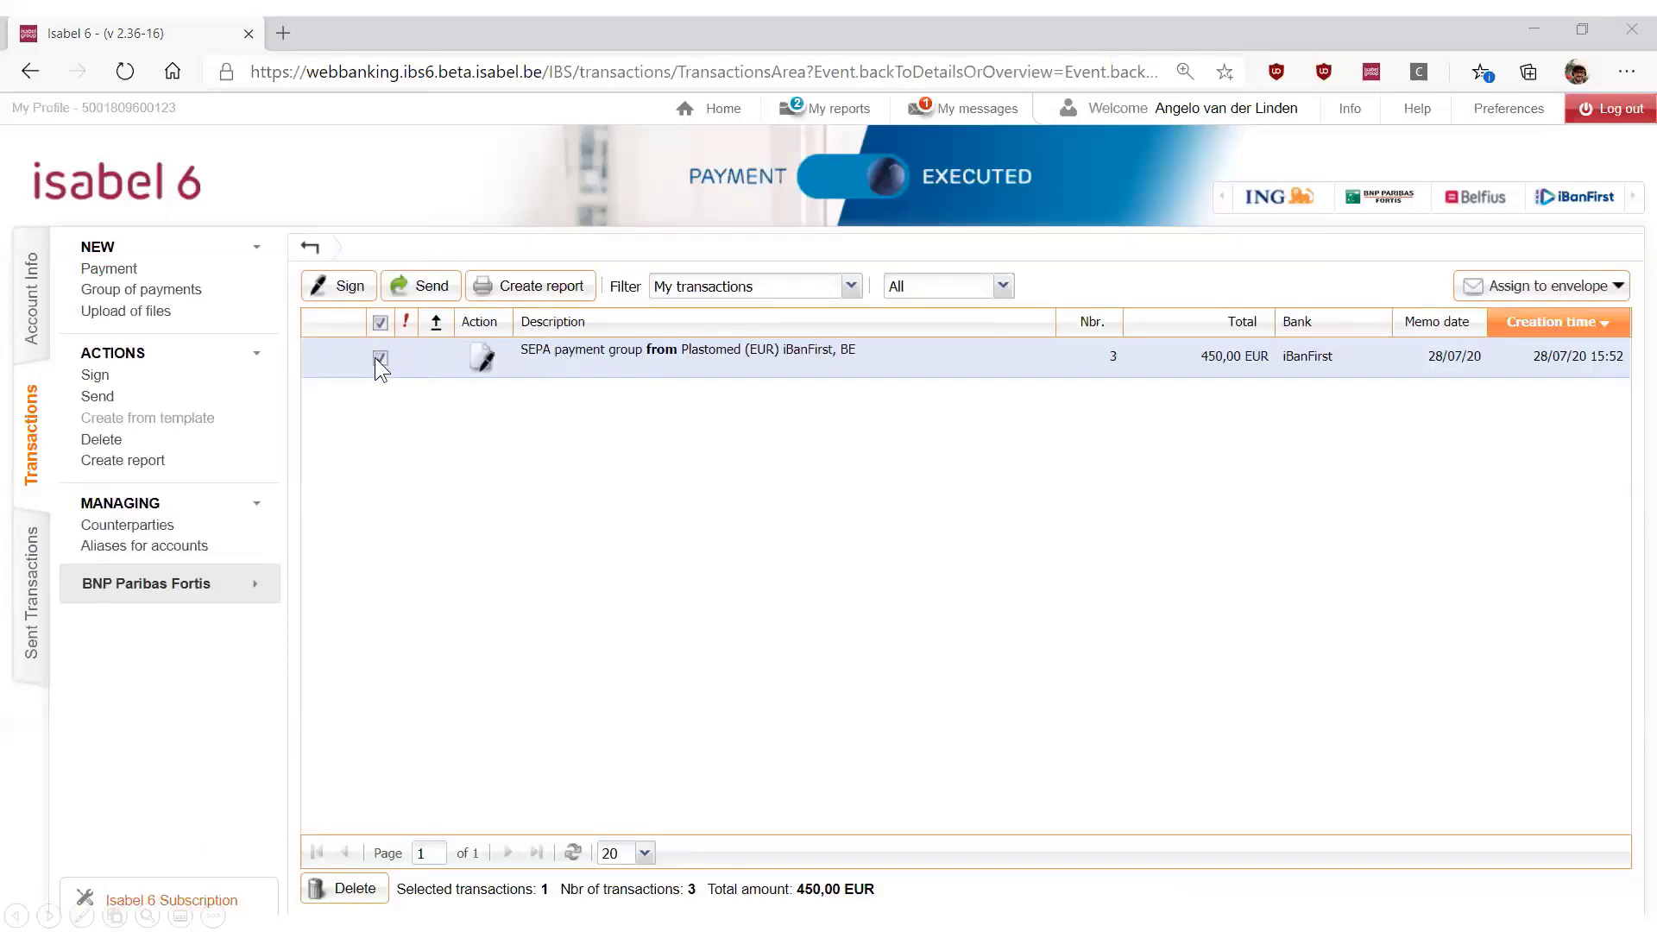
# Sign the SEPA payment group from Plastomed (EUR) iBanFirst with the Isabel Smartcard and send it
pyautogui.click(358, 292)
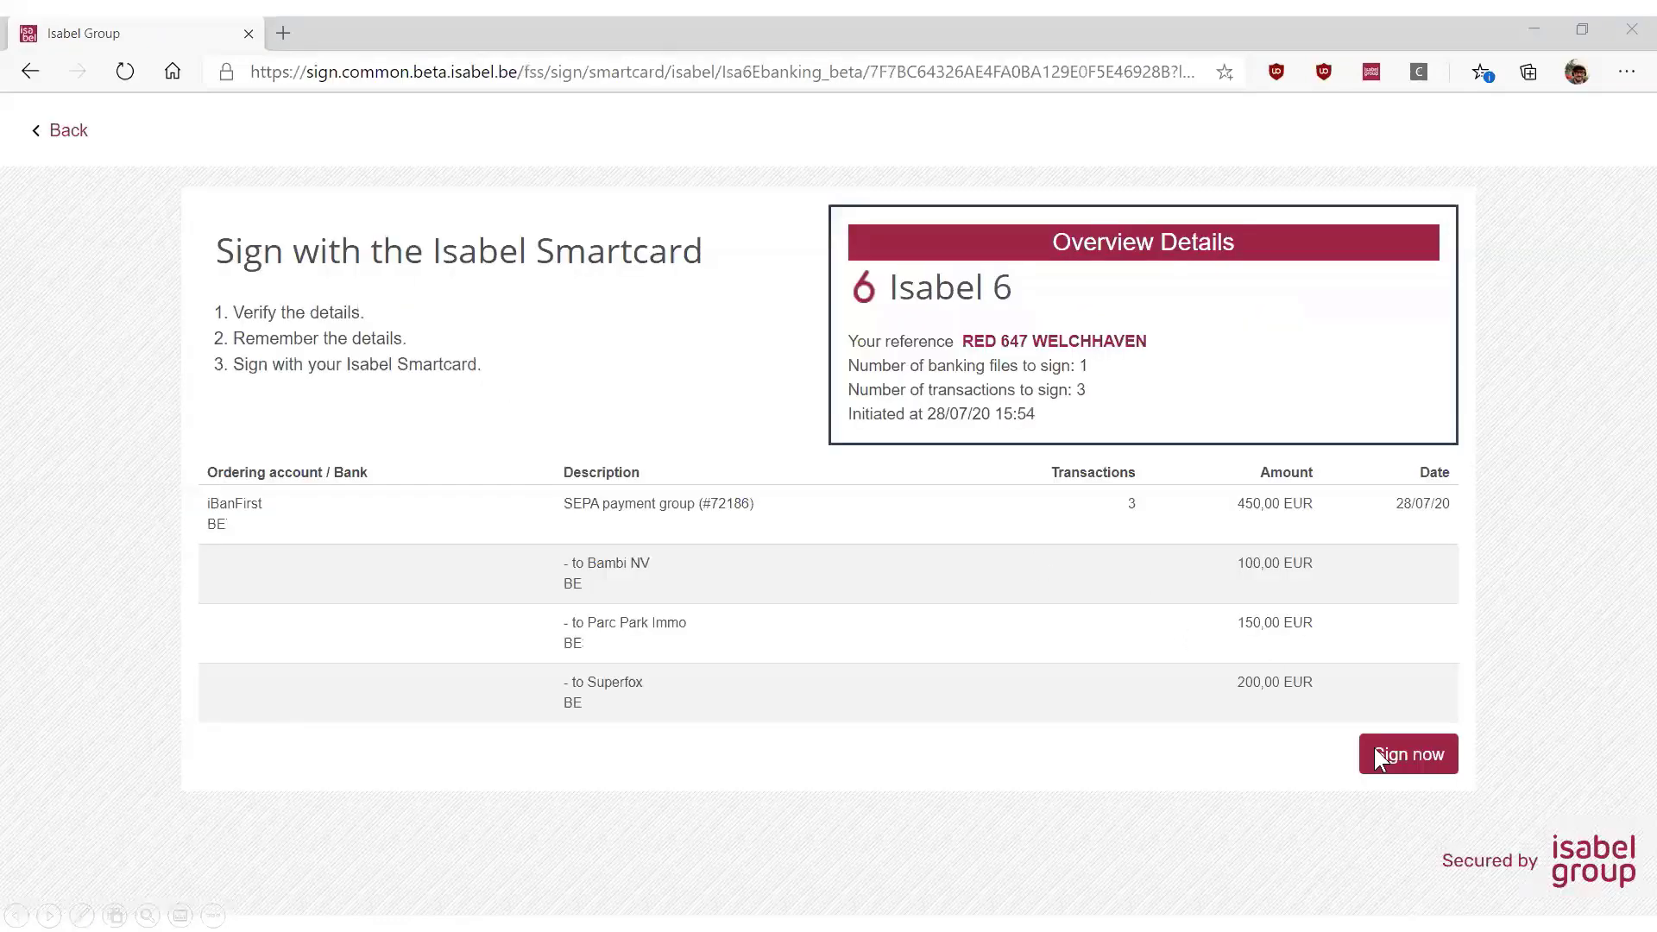
pyautogui.click(1405, 757)
pyautogui.click(1265, 737)
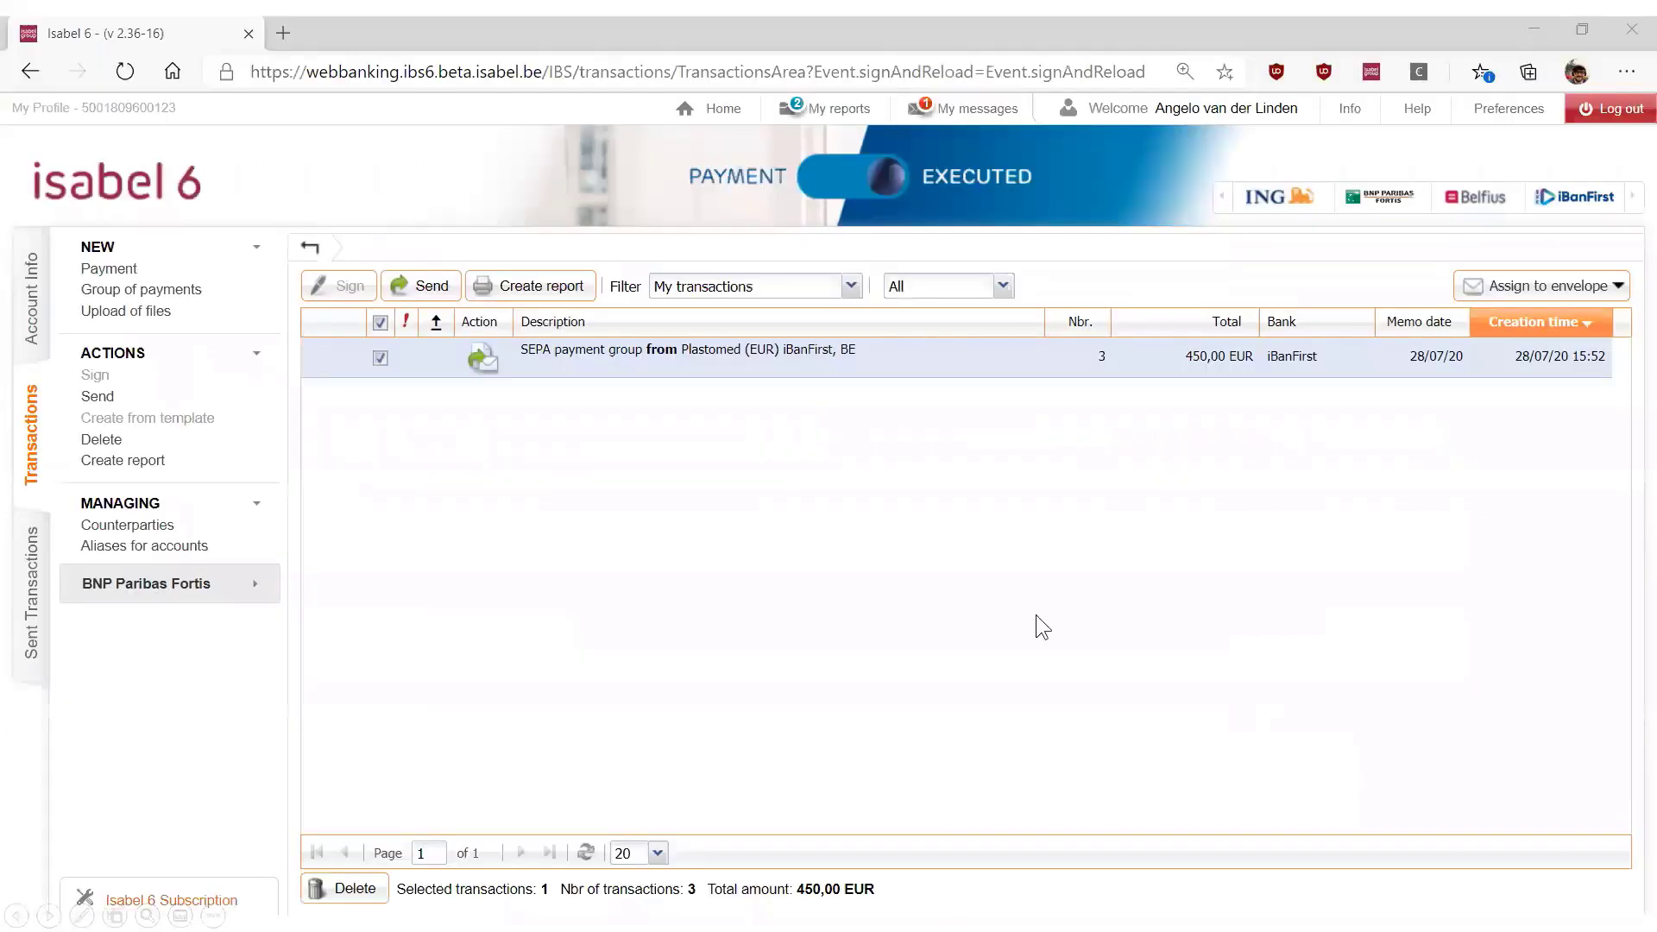
pyautogui.click(407, 292)
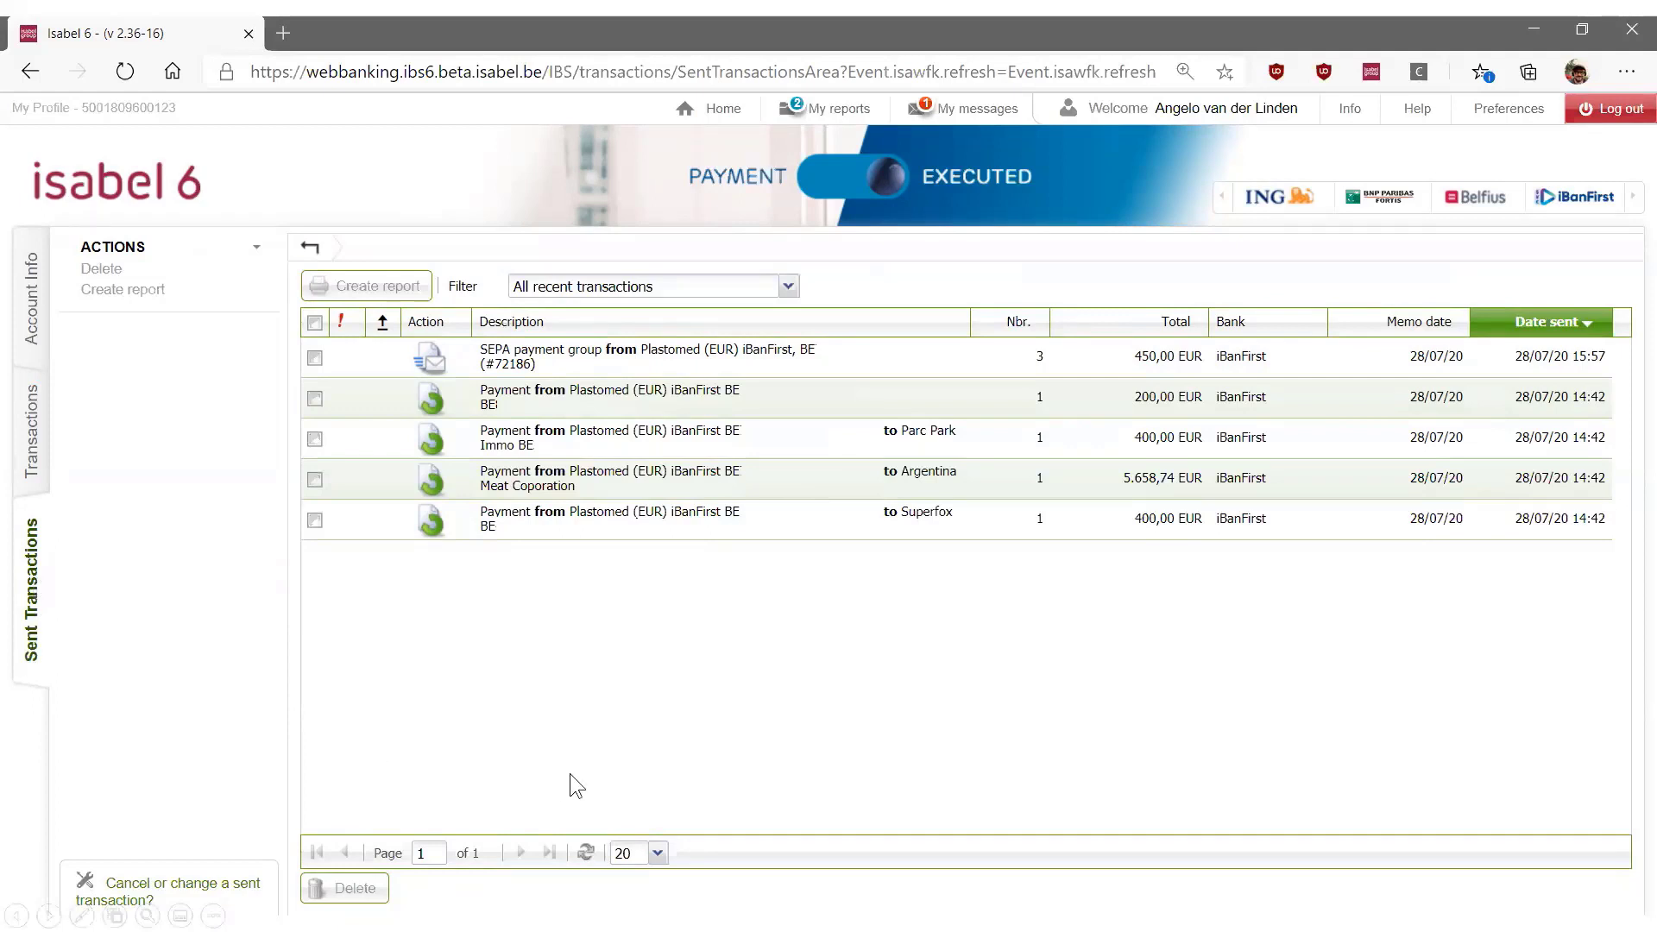
# Review the transaction details and audit trail history of the sent SEPA payment group
pyautogui.click(713, 353)
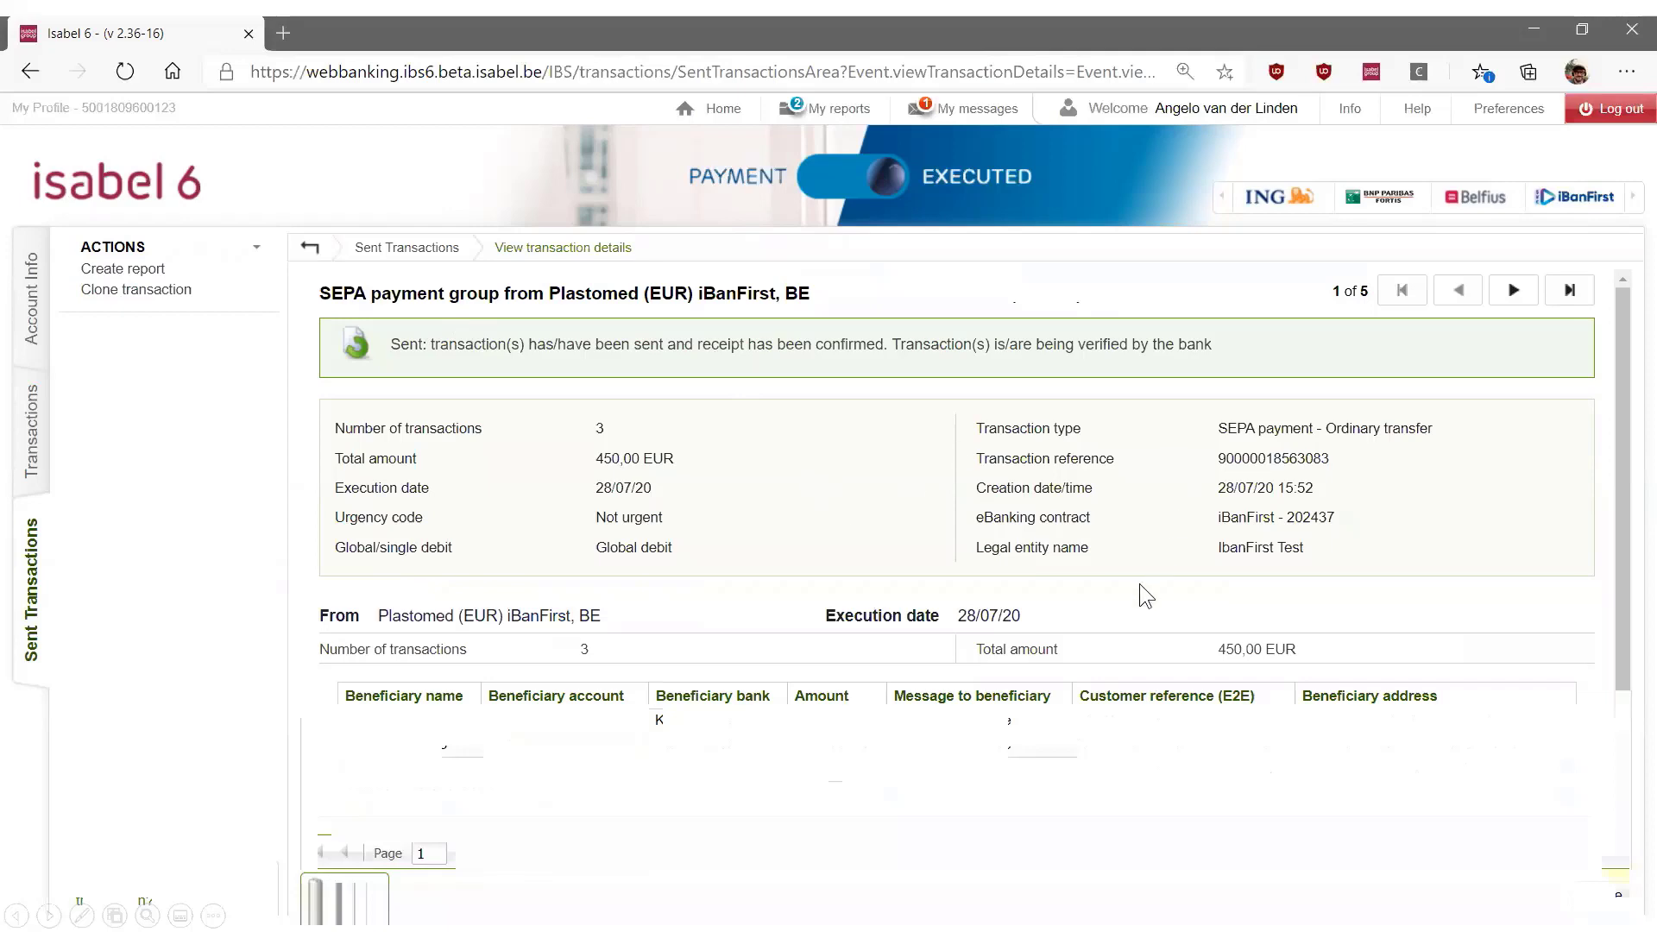
pyautogui.scroll(-10, 1127, 590)
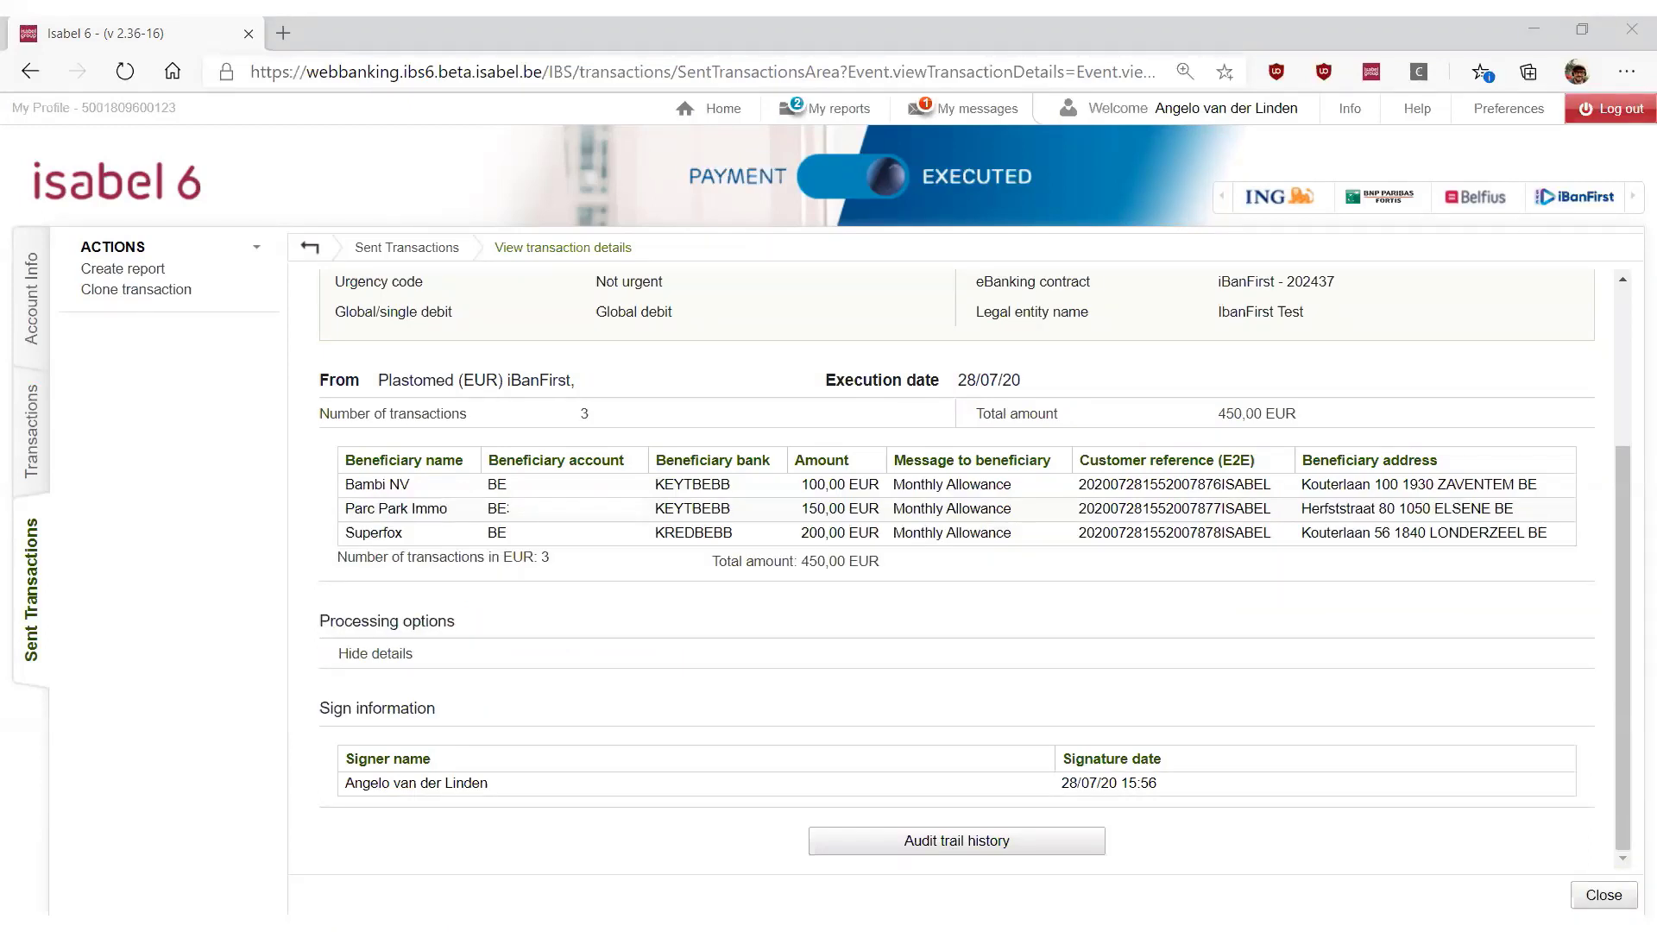
pyautogui.click(1014, 836)
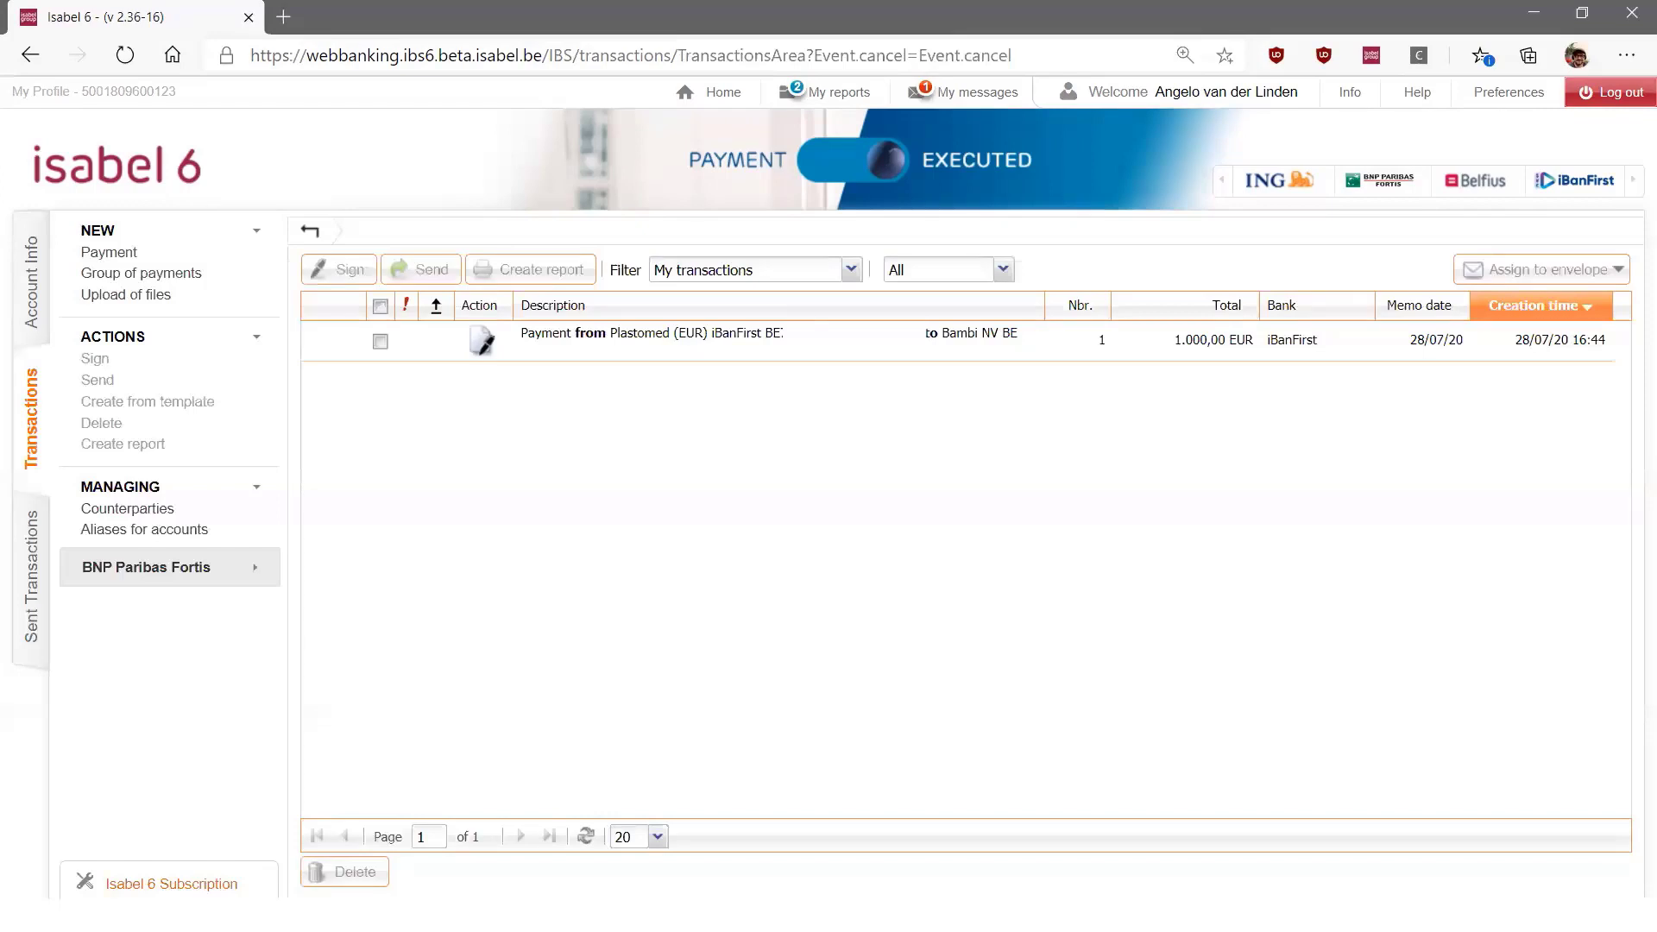
# Modify the processing options of the unsigned 1.000,00 EUR payment to Bambi NV to invite the first two potential signers
pyautogui.doubleClick(618, 344)
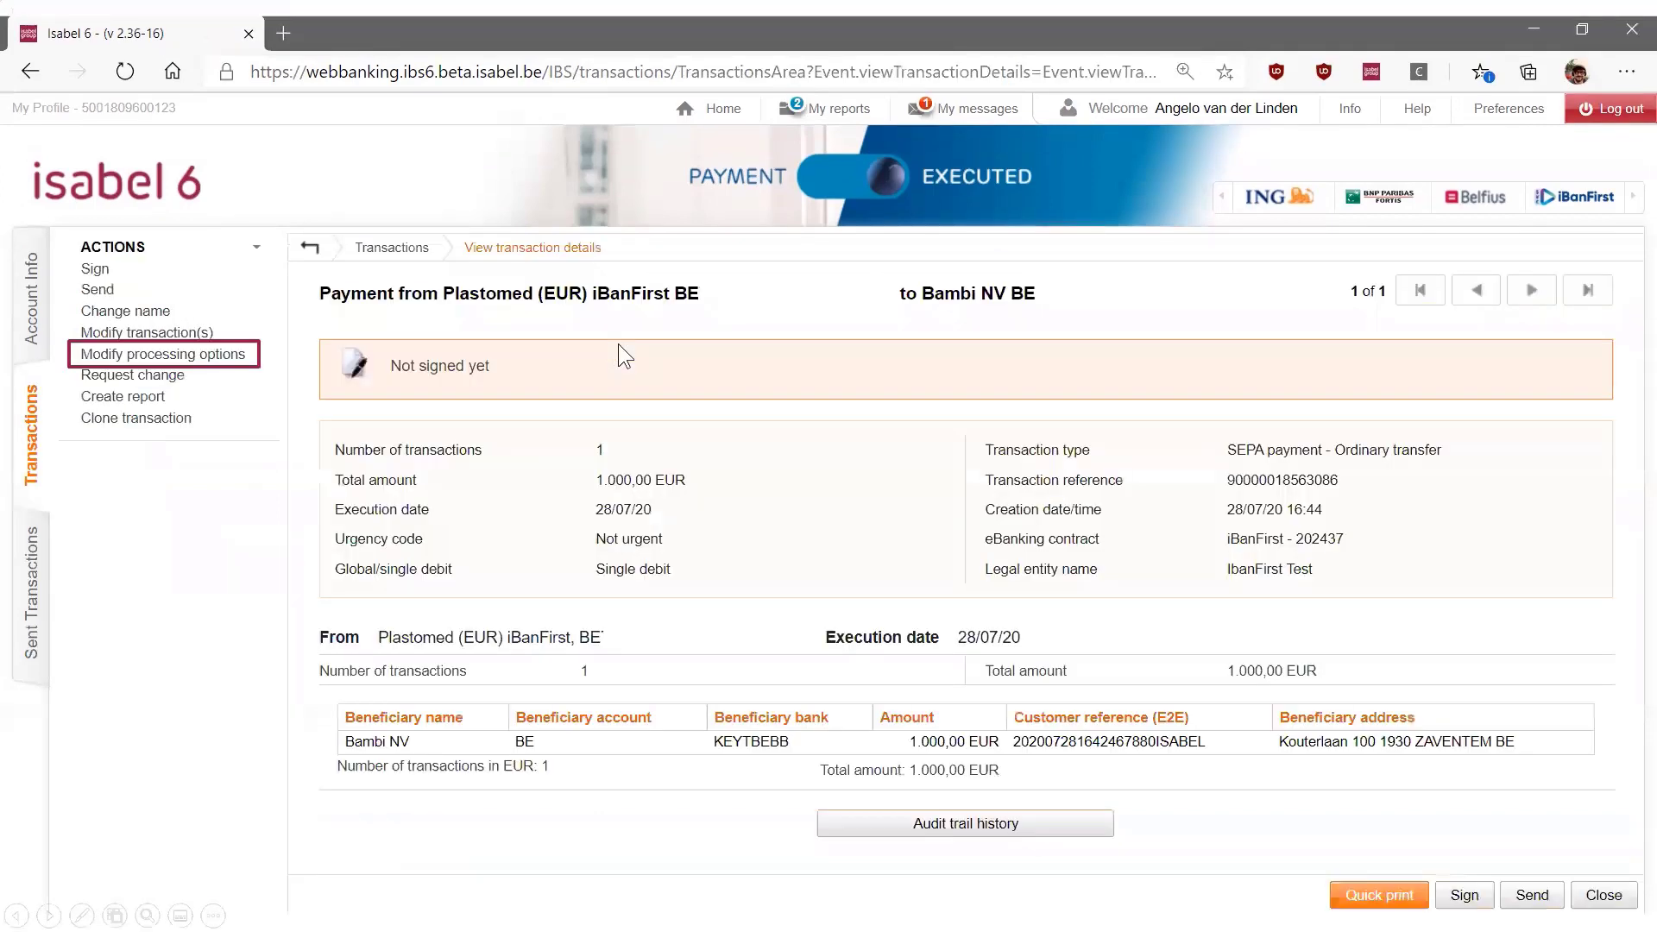
pyautogui.click(208, 355)
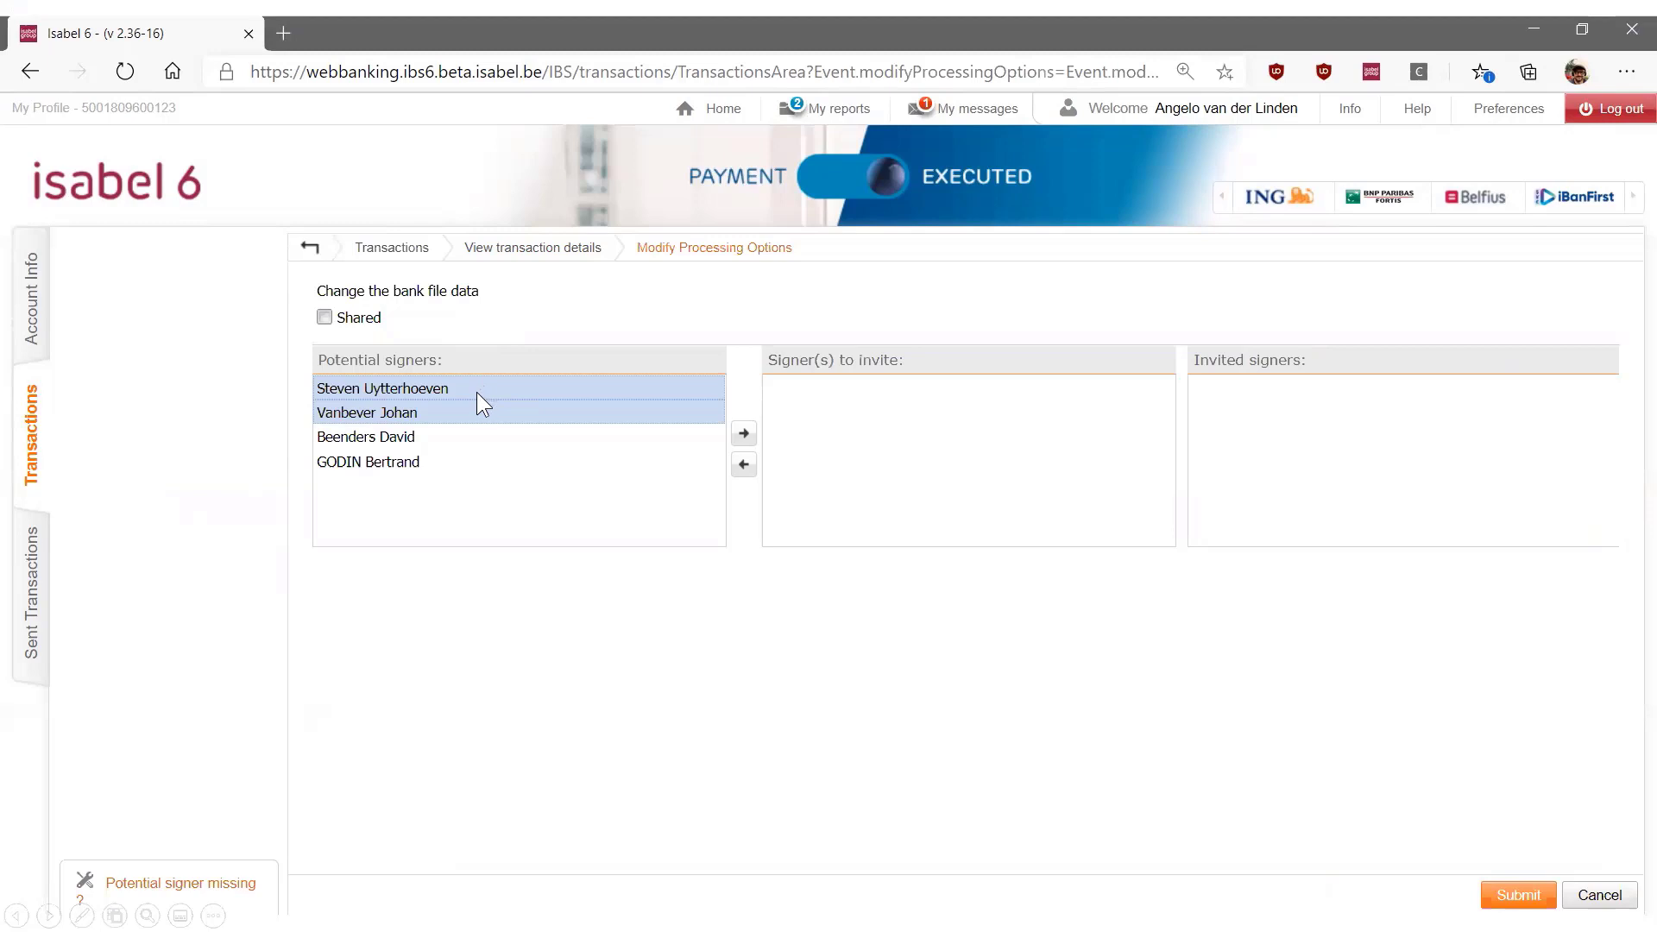
pyautogui.click(744, 434)
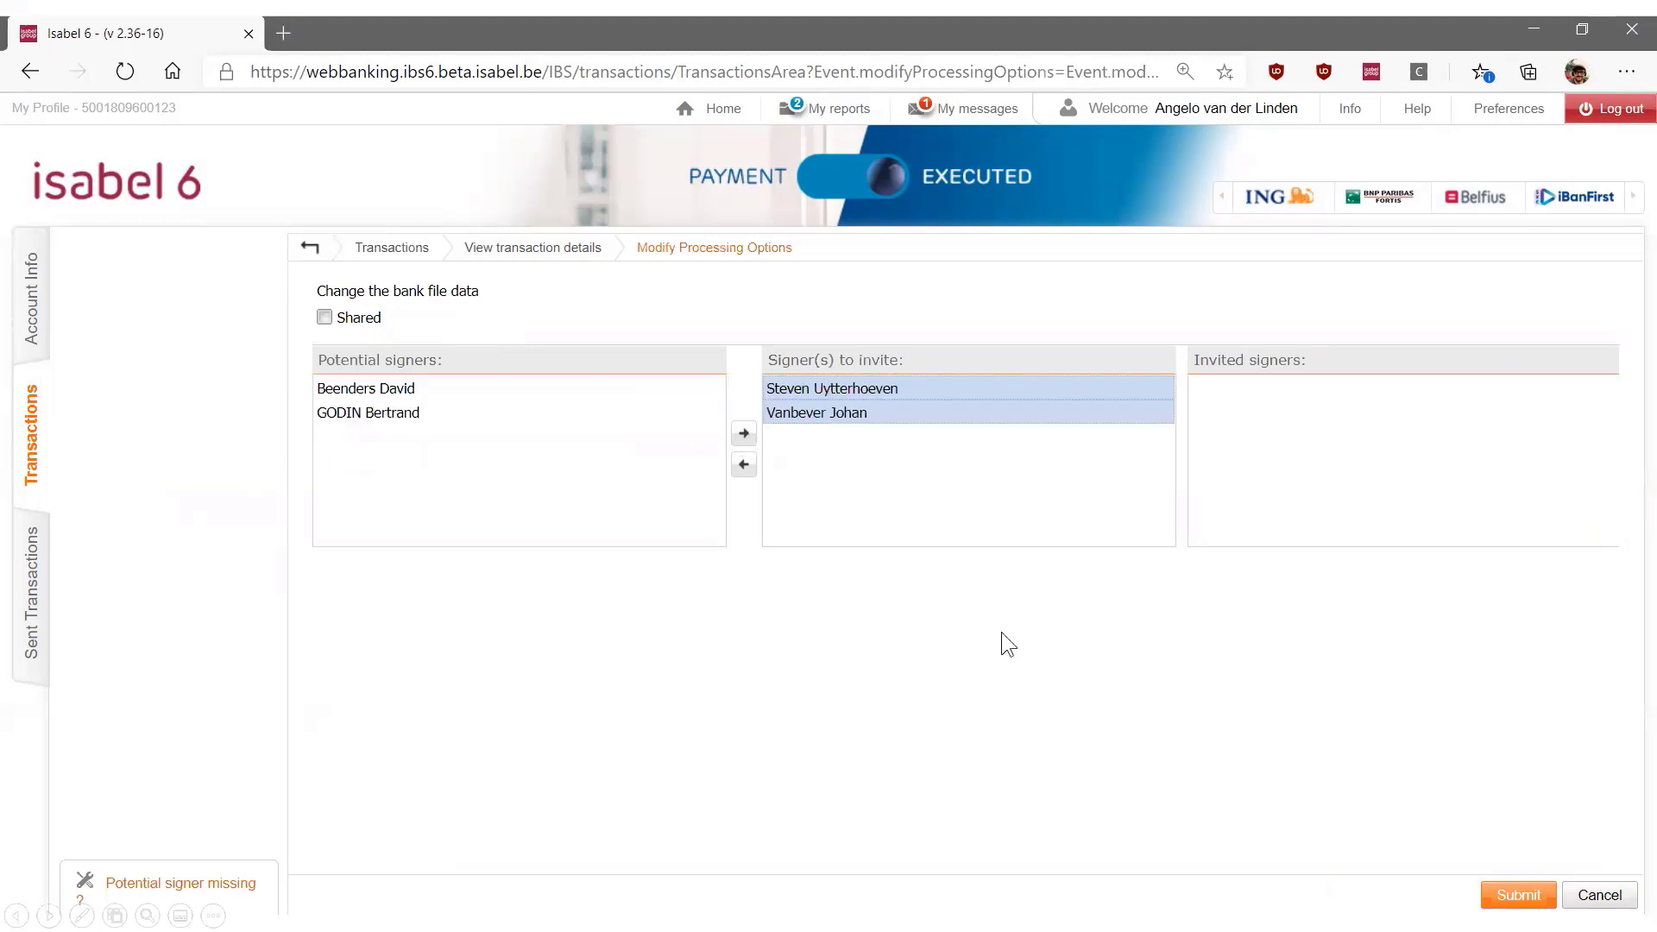
pyautogui.click(1521, 898)
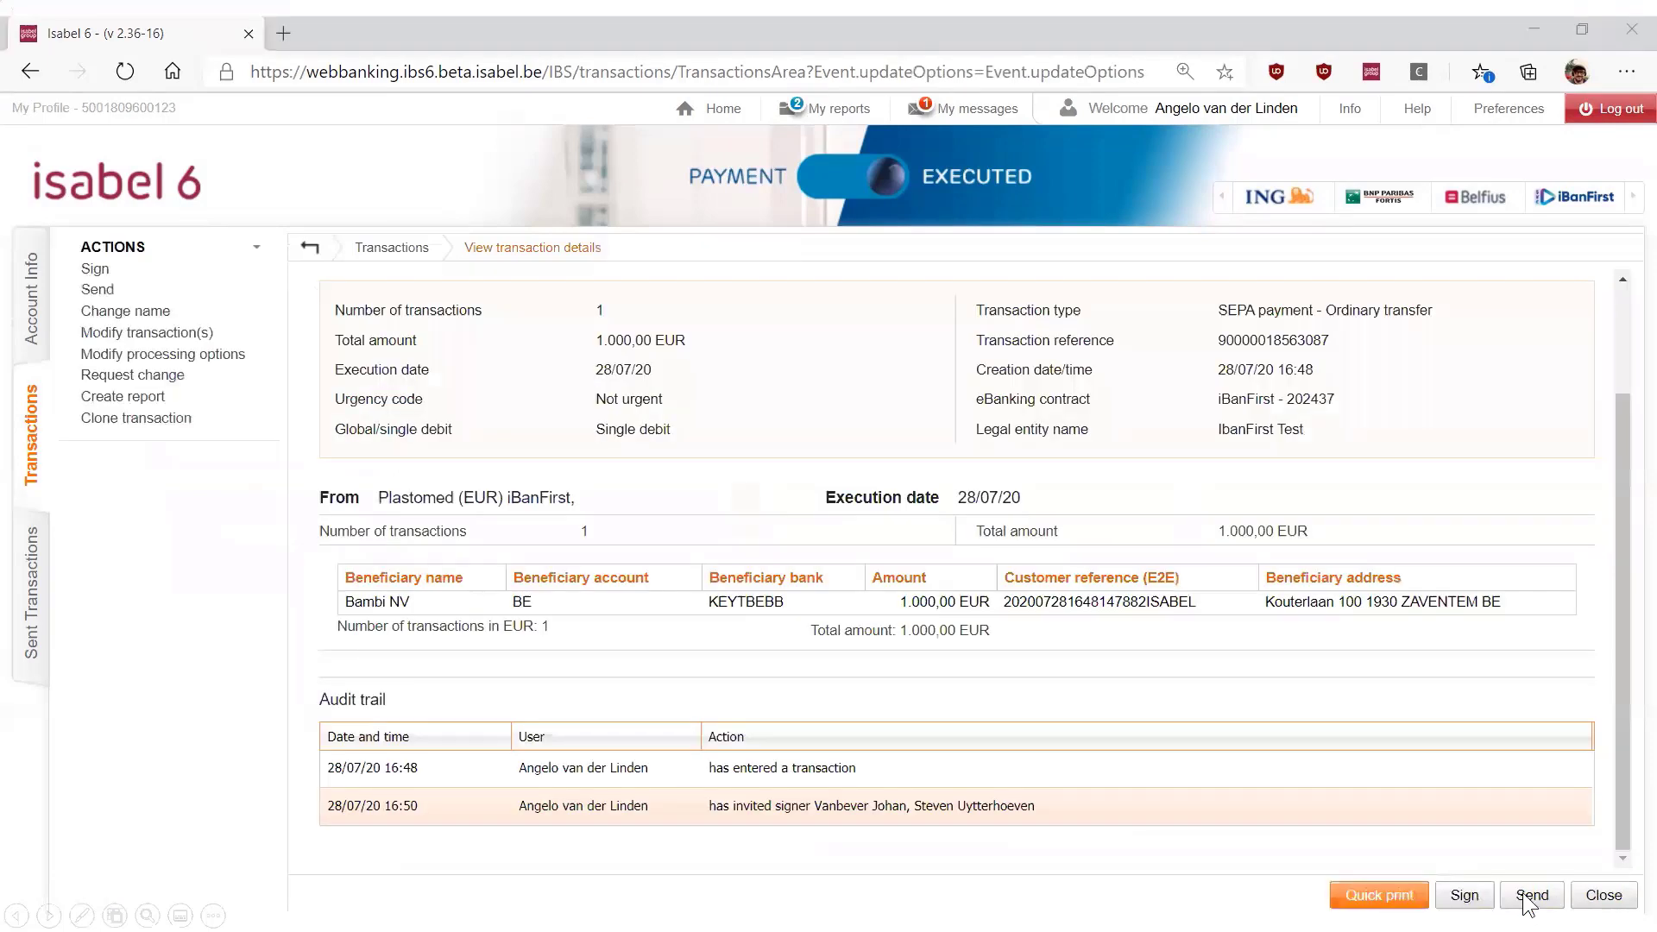